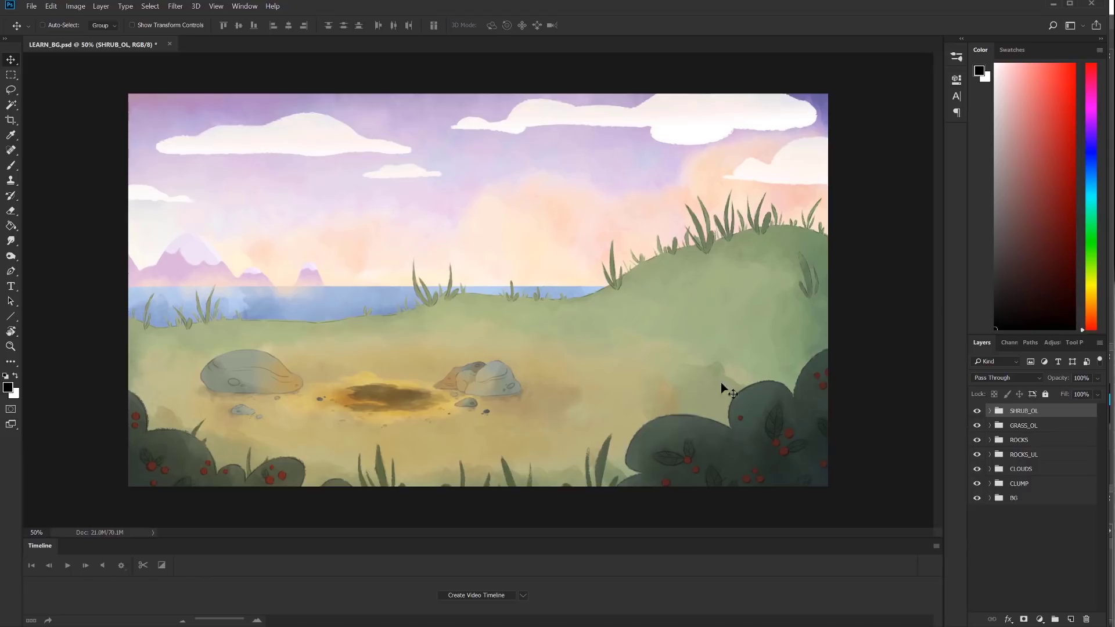
- Toggle the shrub group's visibility off and on twice to check it
{"action": "left_click", "coordinate": [977, 411]}
{"action": "left_click", "coordinate": [977, 411]}
{"action": "left_click", "coordinate": [978, 412]}
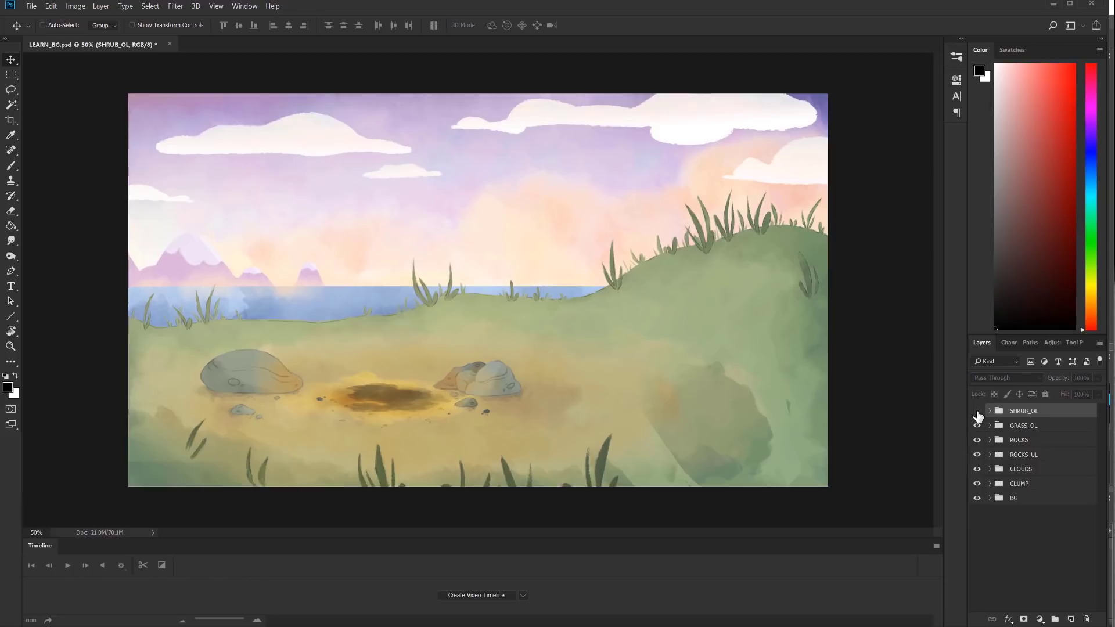
{"action": "left_click", "coordinate": [977, 412]}
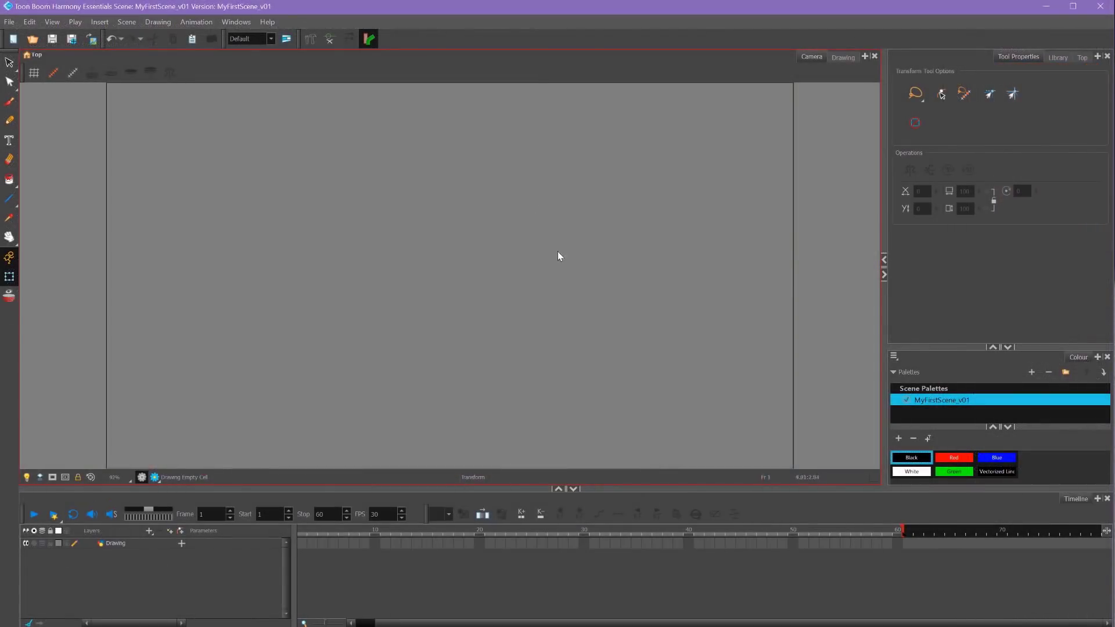
- Glance at the File > Import menu, then bring up the Import Images dialog from the toolbar
{"action": "left_click", "coordinate": [9, 21]}
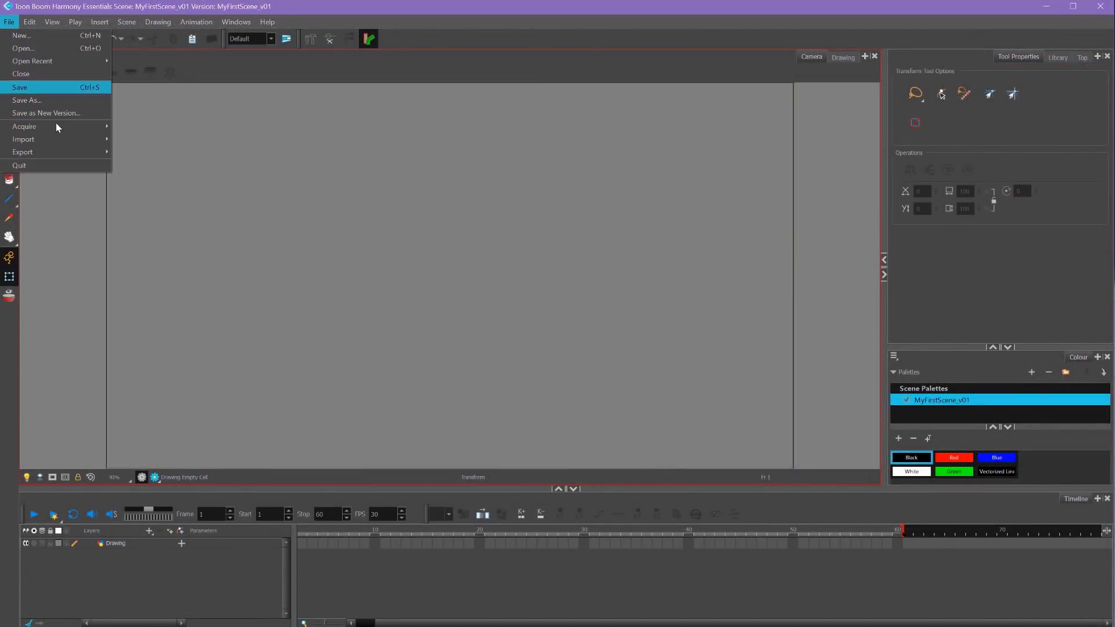
{"action": "mouse_move", "coordinate": [67, 139]}
{"action": "left_click", "coordinate": [159, 144]}
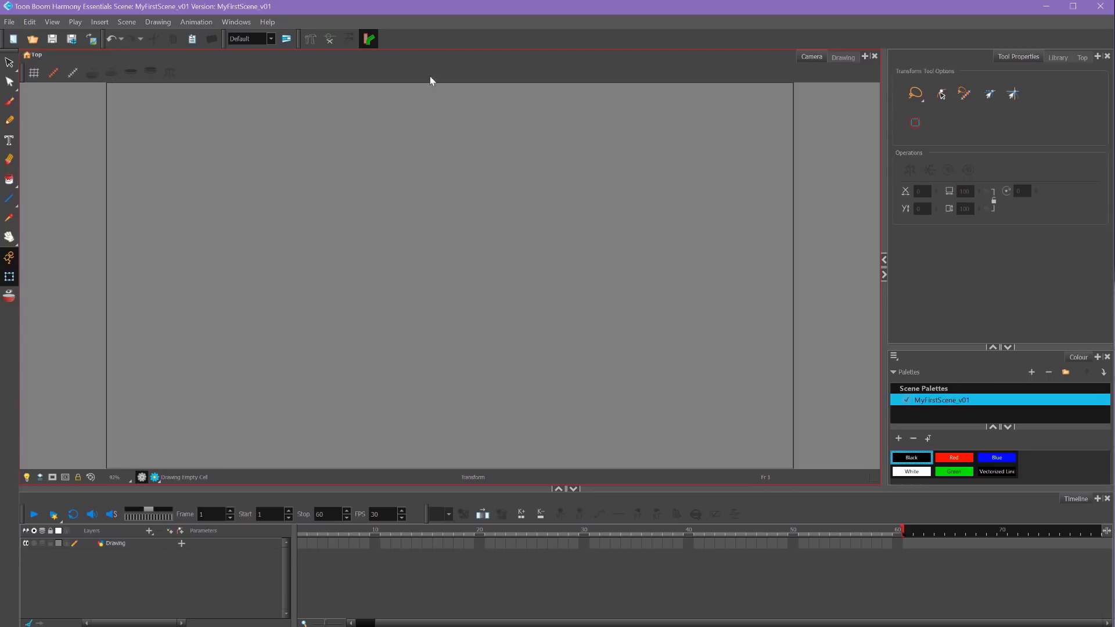
{"action": "left_click", "coordinate": [91, 39]}
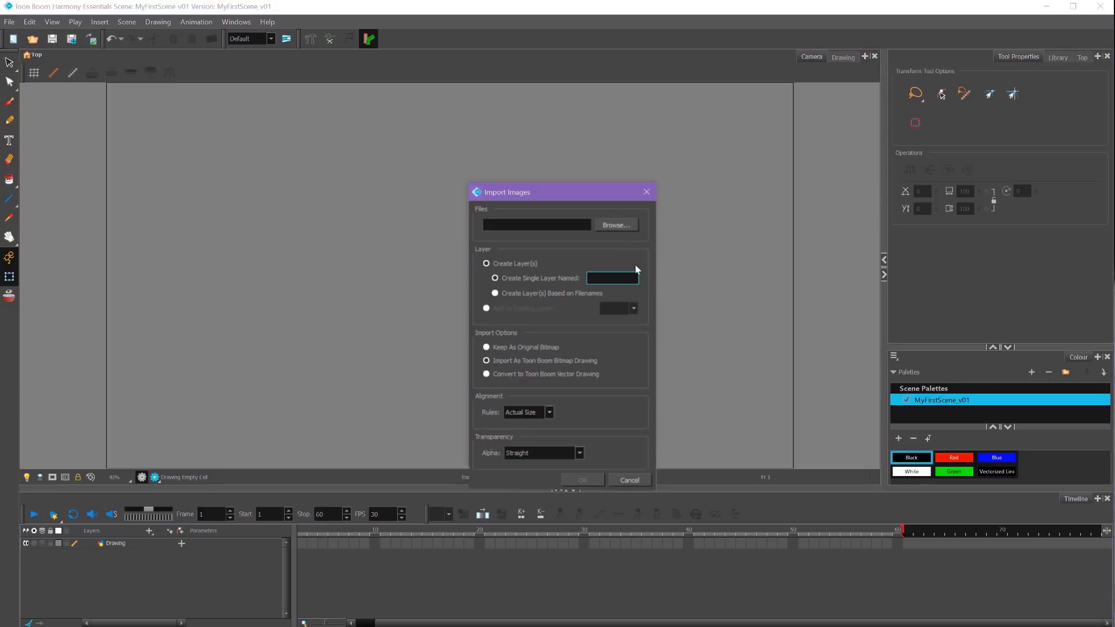
- Import LEARN_BG.psd as an original bitmap with Straight alpha transparency
{"action": "left_click", "coordinate": [615, 230]}
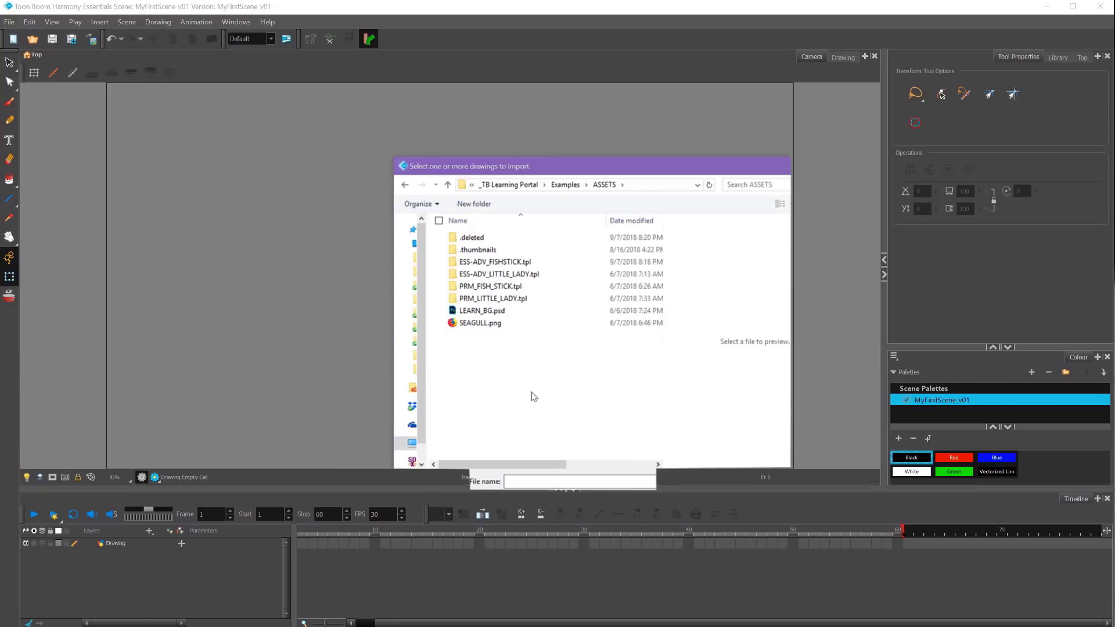
{"action": "left_click", "coordinate": [488, 311]}
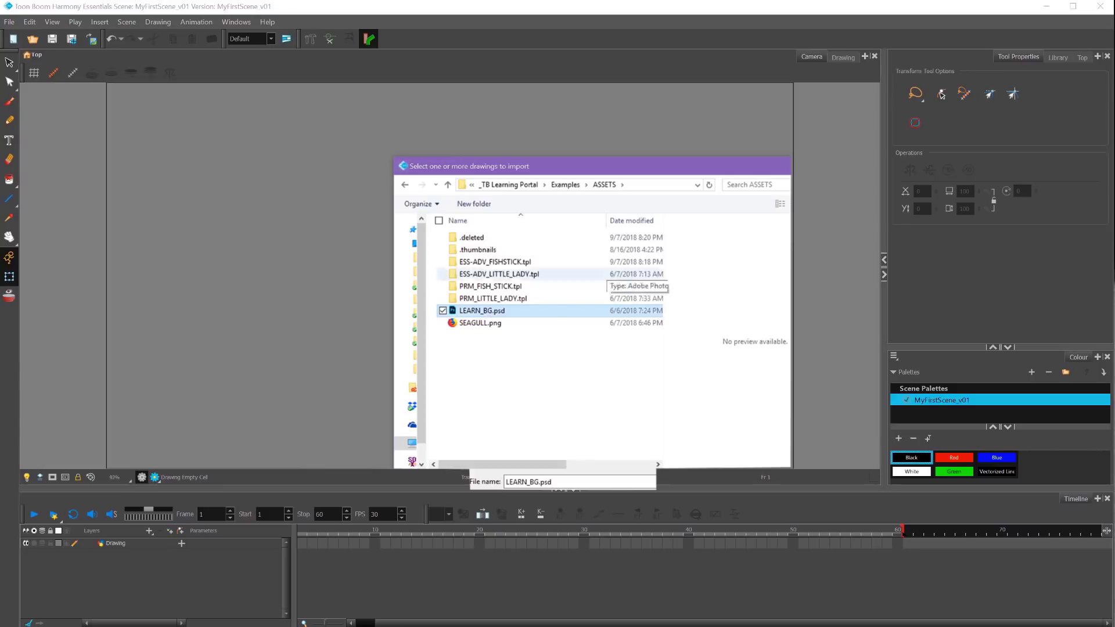
{"action": "key", "text": "Return"}
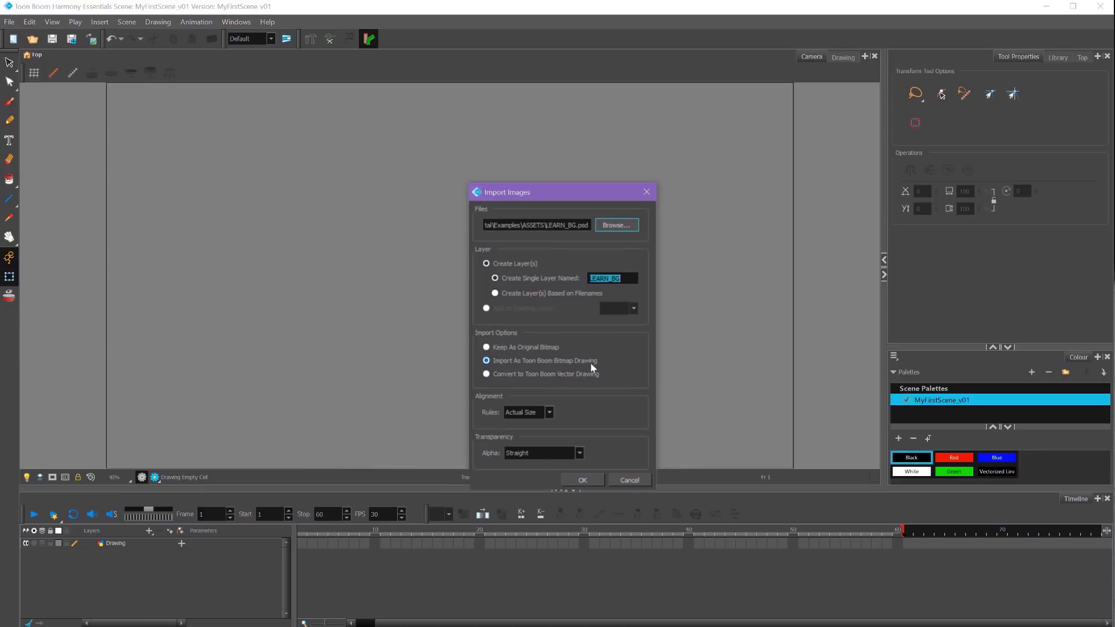
{"action": "left_click", "coordinate": [532, 346]}
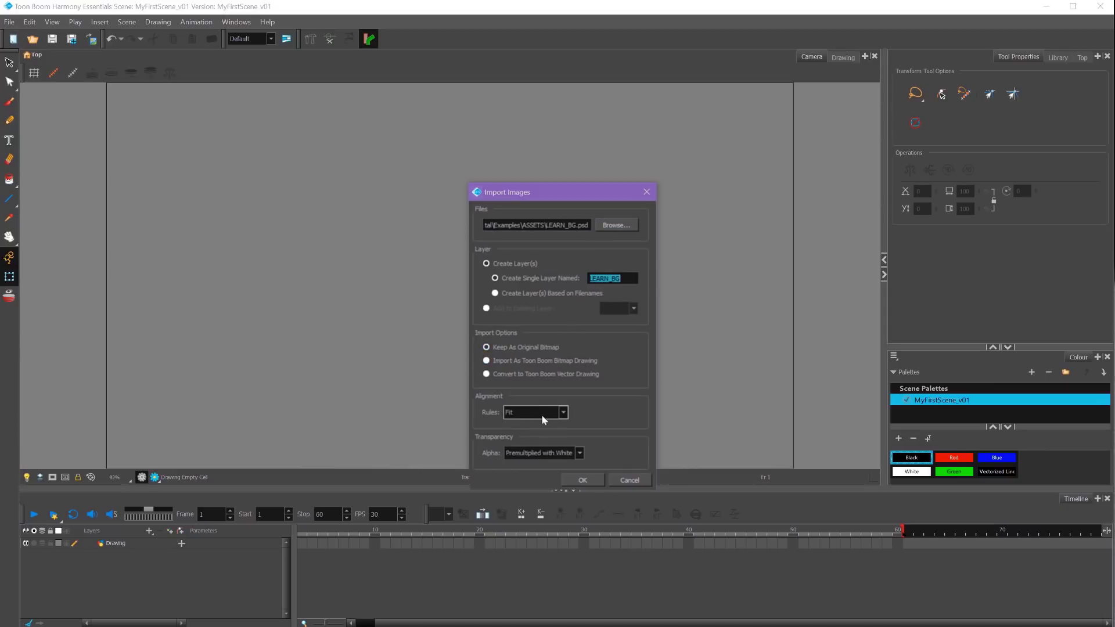
{"action": "left_click", "coordinate": [535, 453]}
{"action": "left_click", "coordinate": [523, 481]}
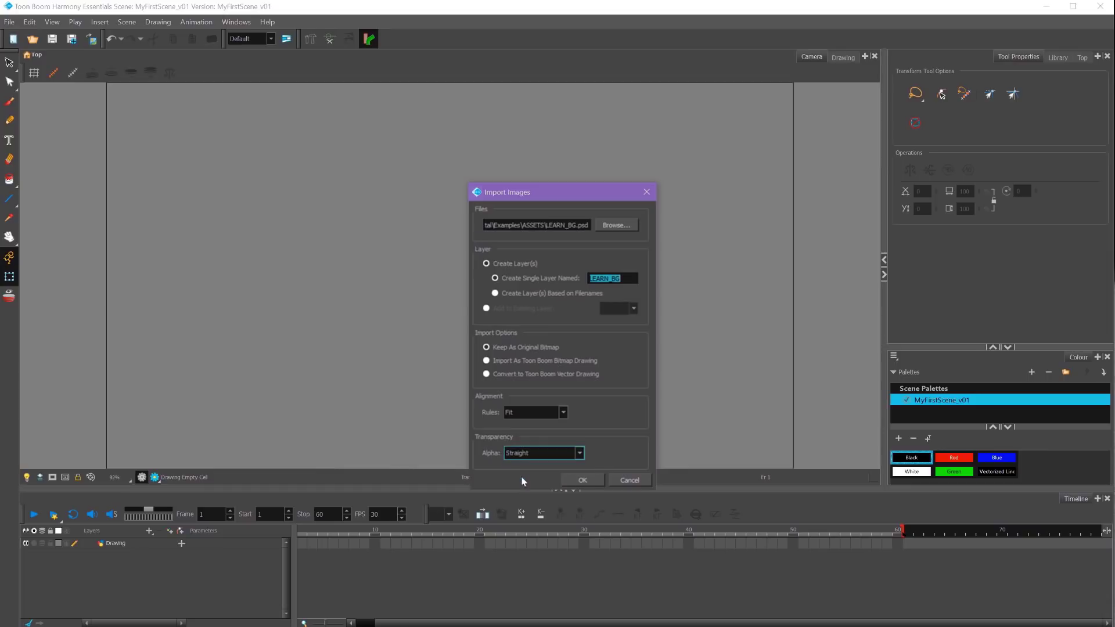
{"action": "left_click", "coordinate": [591, 480]}
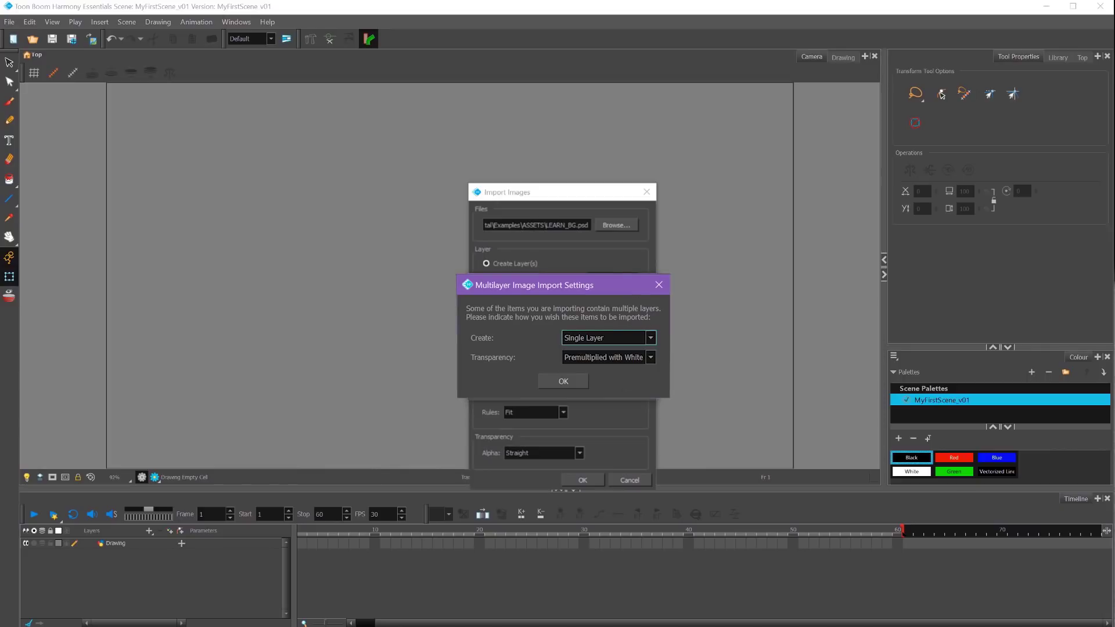
- Import LEARN_BG with Create set to Groups as Layers and Straight transparency
{"action": "left_click", "coordinate": [639, 341]}
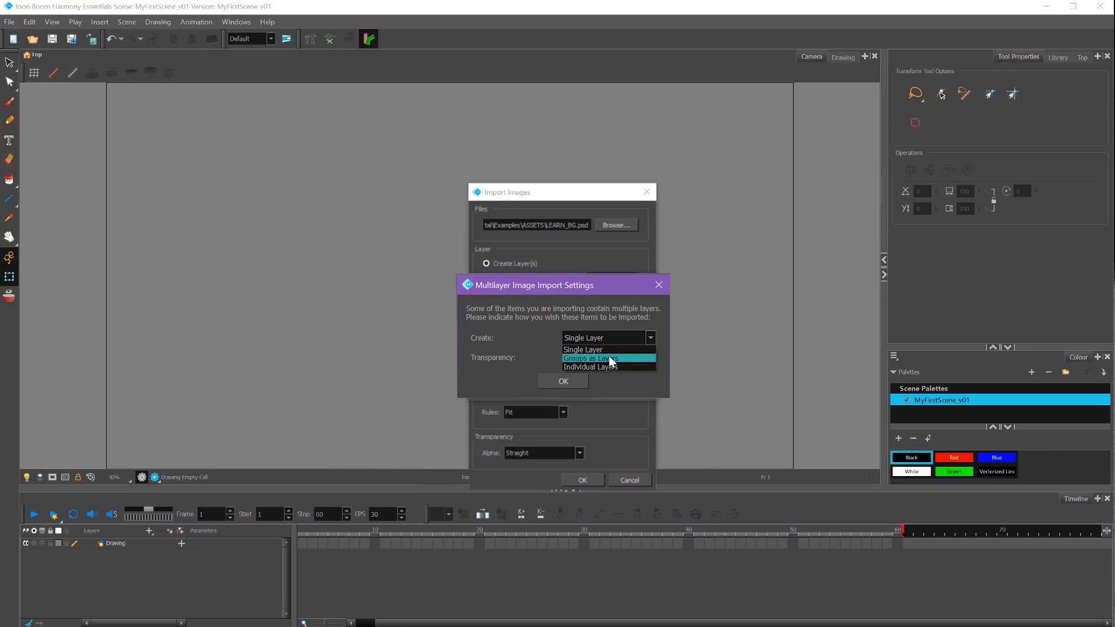
{"action": "left_click", "coordinate": [609, 357]}
{"action": "left_click", "coordinate": [613, 358]}
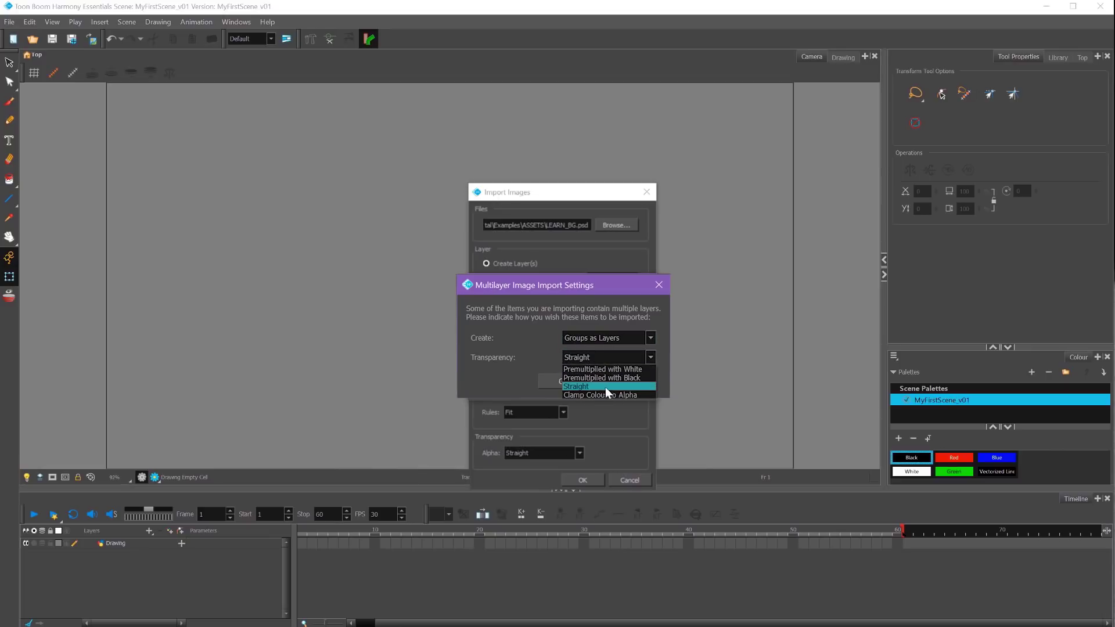
{"action": "left_click", "coordinate": [603, 353]}
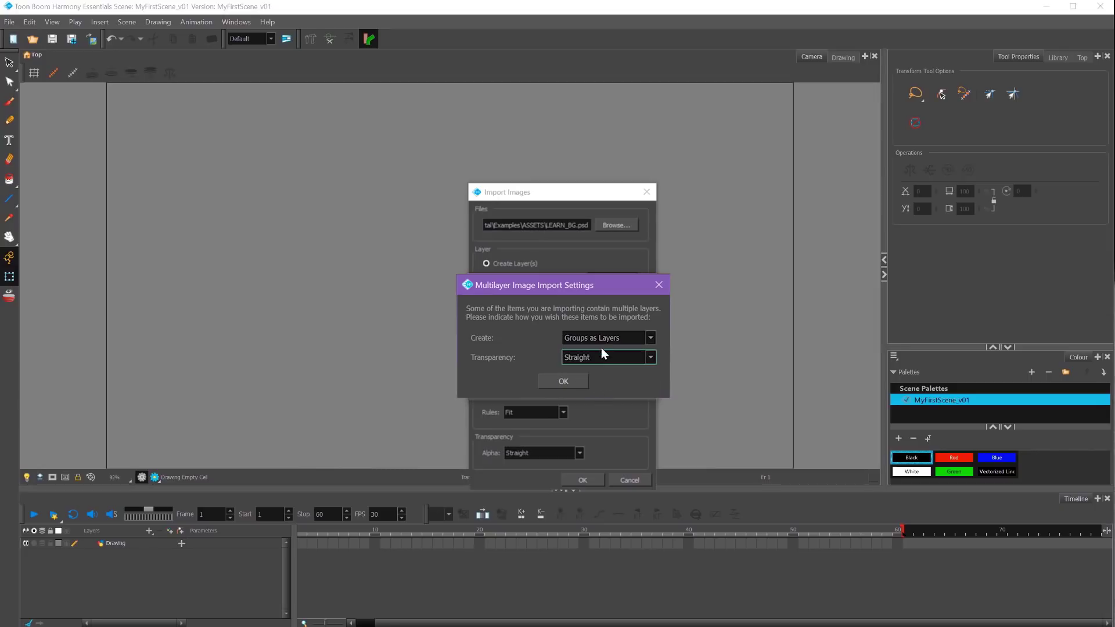
{"action": "left_click", "coordinate": [565, 382]}
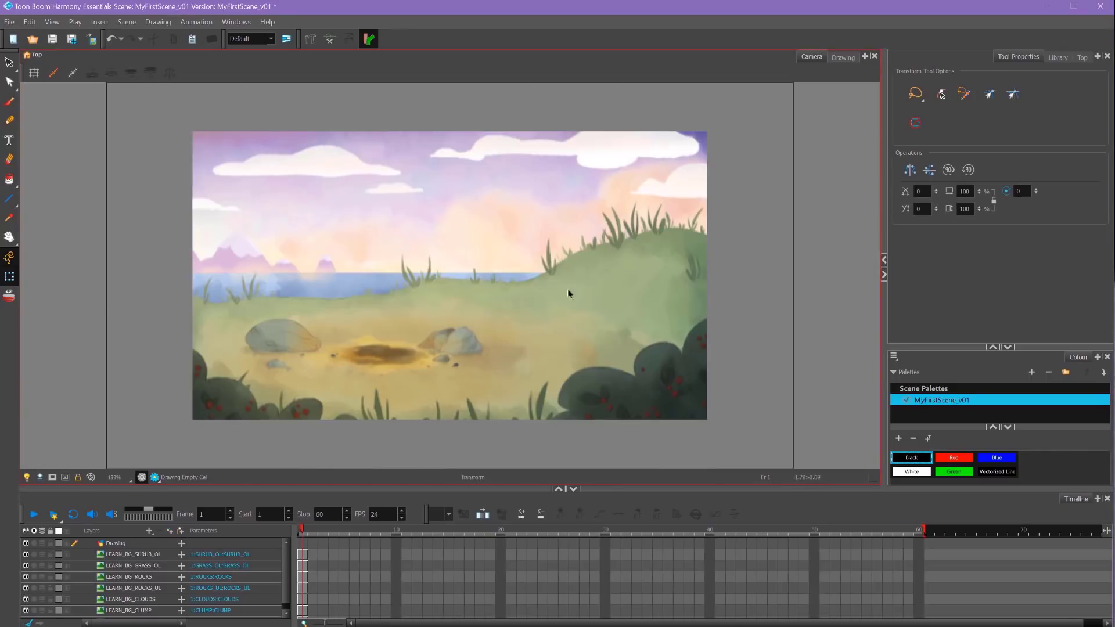
{"action": "left_click", "coordinate": [25, 555]}
{"action": "left_click", "coordinate": [25, 556]}
{"action": "key", "text": "2"}
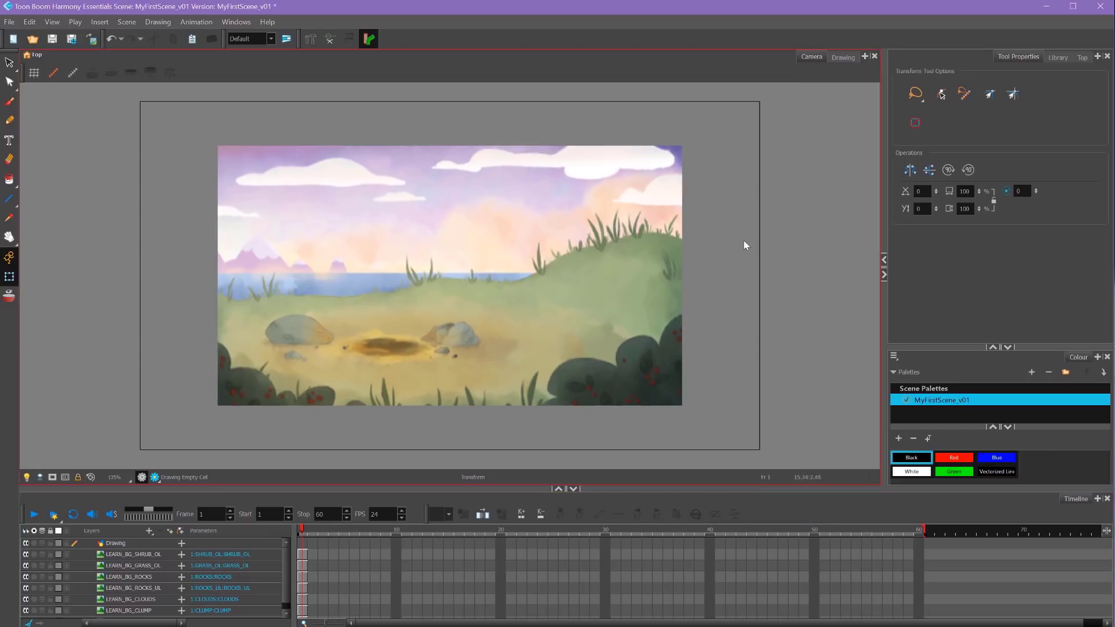
{"action": "key", "text": "2"}
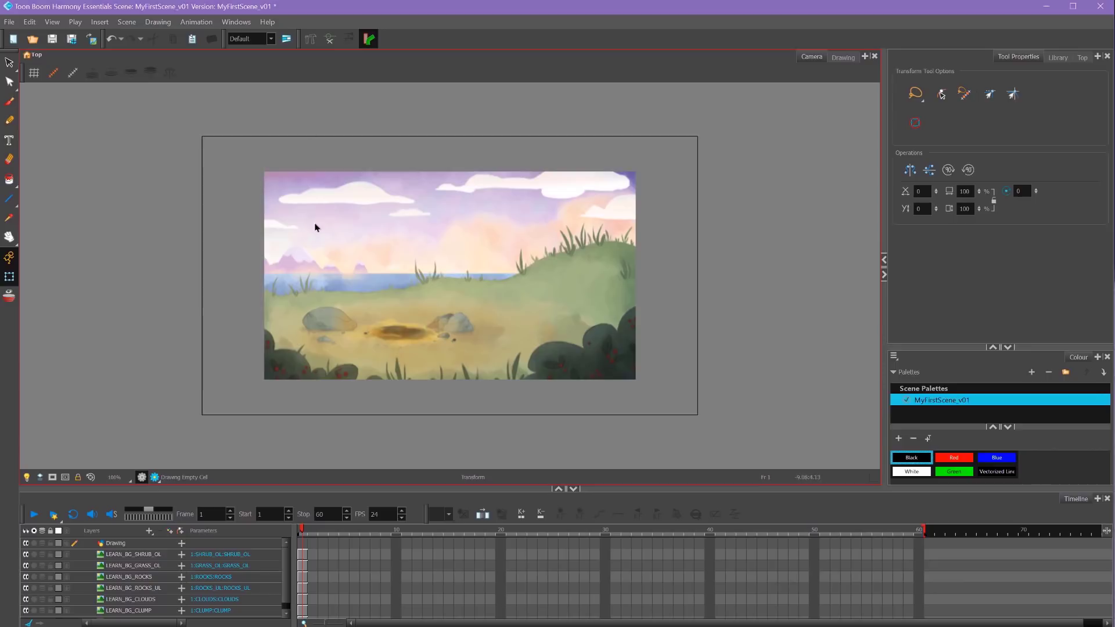
{"action": "left_click", "coordinate": [148, 556]}
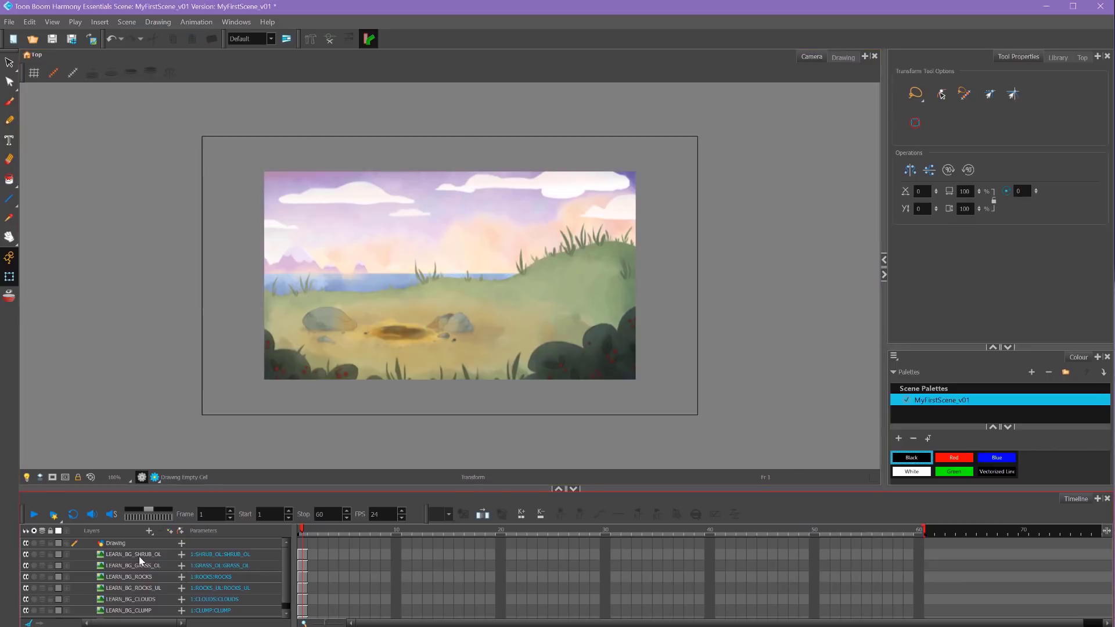
- Select all background layers and scale them across all frames to fill the camera frame
{"action": "scroll", "coordinate": [287, 555], "scroll_direction": "down", "scroll_amount": 1}
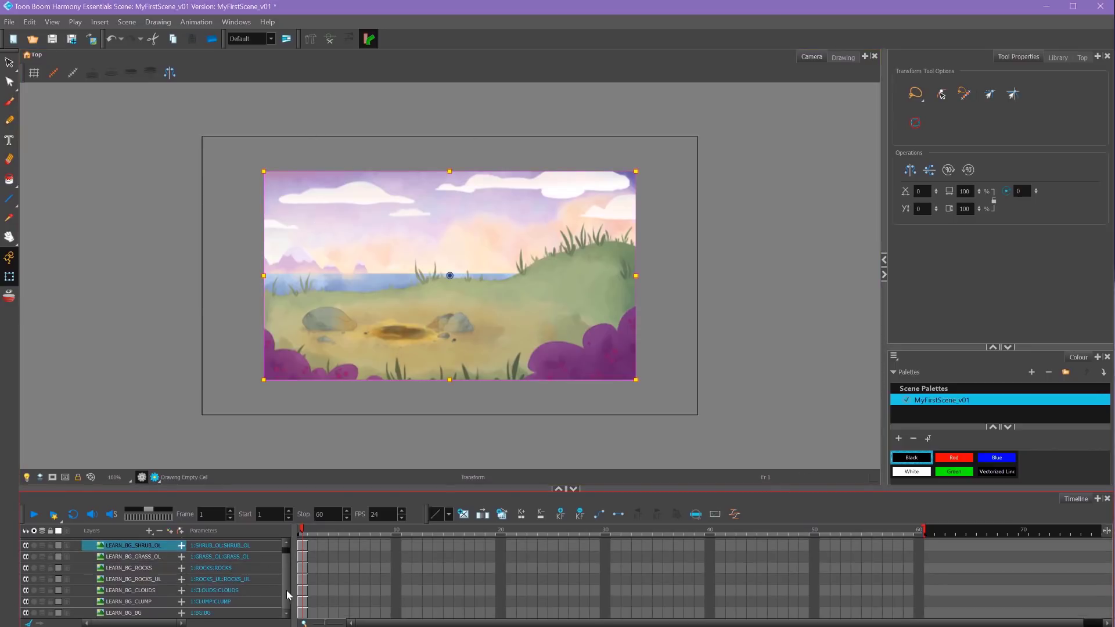
{"action": "left_click", "coordinate": [133, 615], "text": "shift"}
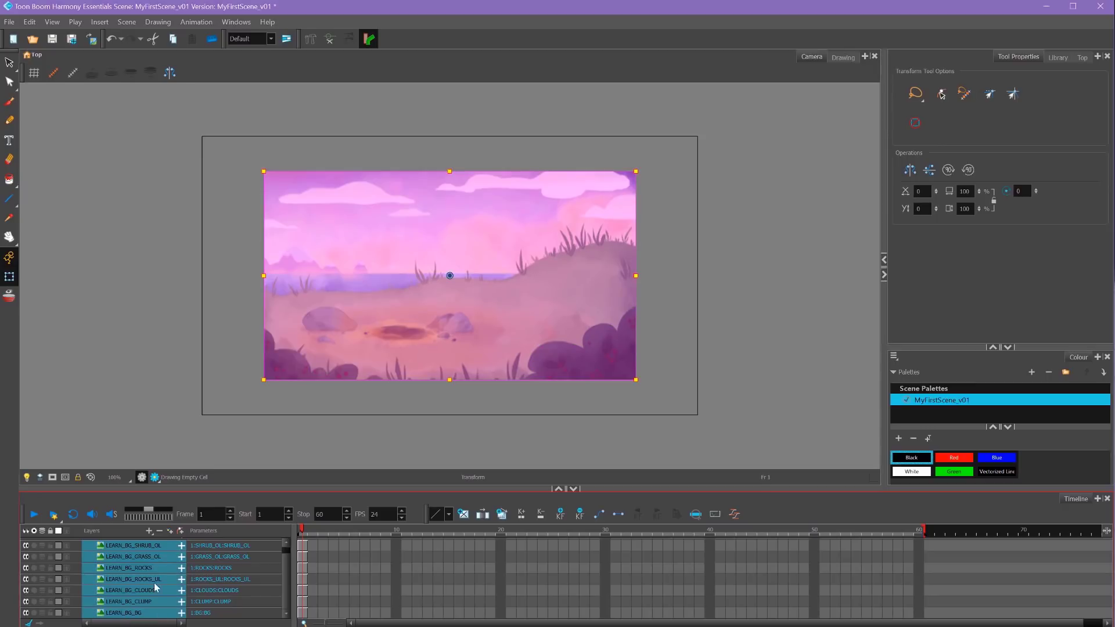
{"action": "left_click", "coordinate": [11, 257]}
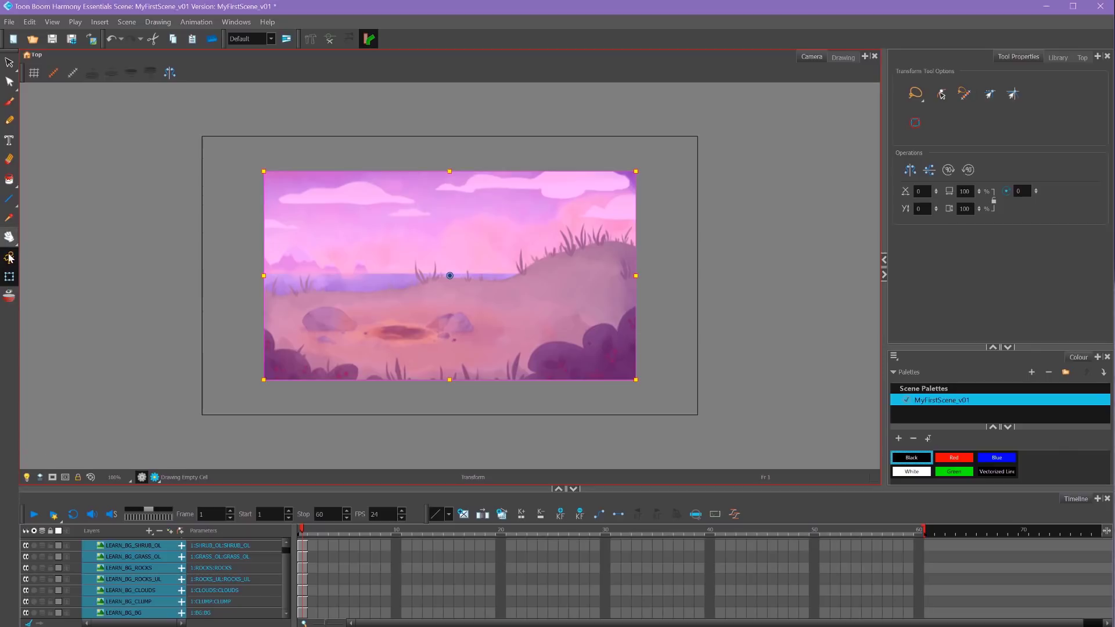
{"action": "left_click", "coordinate": [11, 257]}
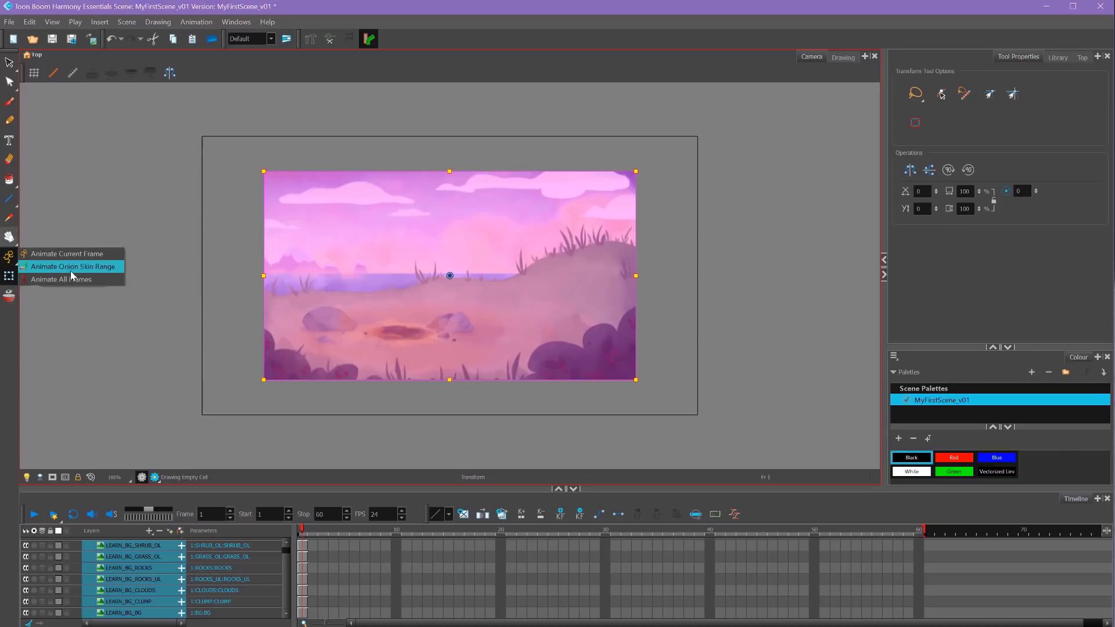
{"action": "left_click", "coordinate": [92, 281]}
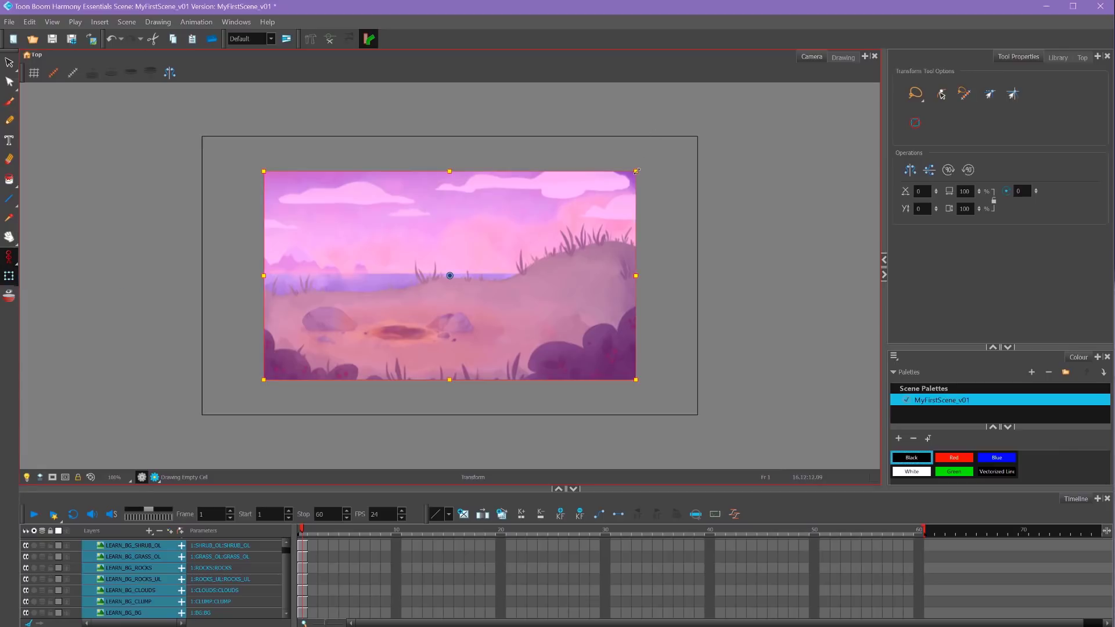
{"action": "mouse_move", "coordinate": [639, 169]}
{"action": "left_mouse_down"}
{"action": "mouse_move", "coordinate": [703, 127]}
{"action": "mouse_move", "coordinate": [681, 121]}
{"action": "mouse_move", "coordinate": [746, 161]}
{"action": "mouse_move", "coordinate": [685, 155]}
{"action": "mouse_move", "coordinate": [662, 140]}
{"action": "mouse_move", "coordinate": [697, 125]}
{"action": "mouse_move", "coordinate": [701, 135]}
{"action": "left_mouse_up"}
- Deselect the layers and switch the animation mode to Animate Current Frame
{"action": "left_click", "coordinate": [147, 391]}
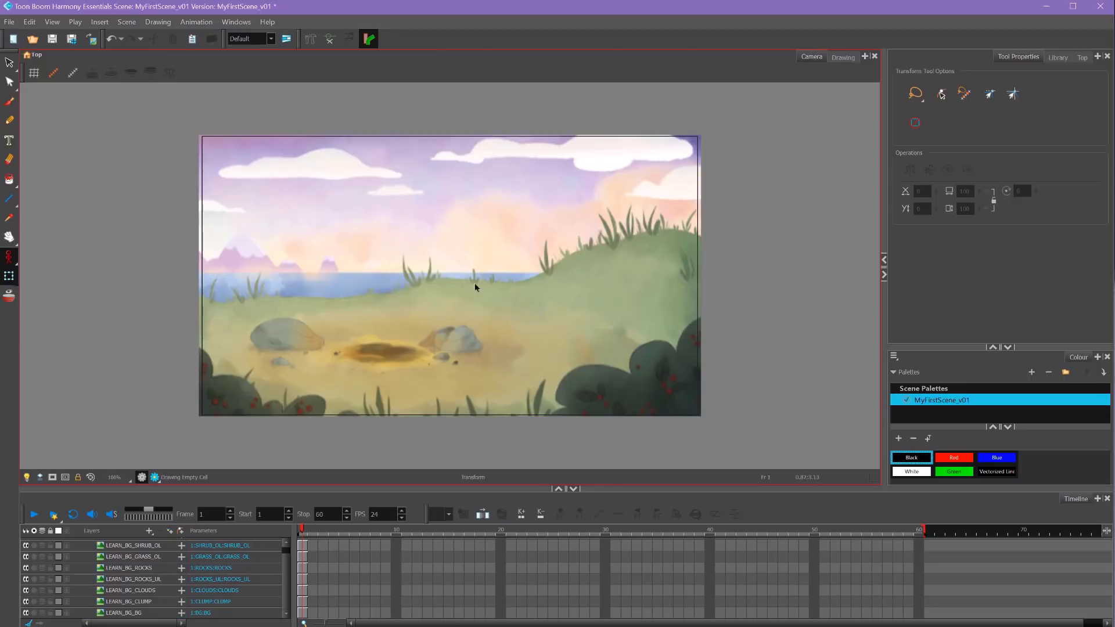
{"action": "left_click", "coordinate": [10, 263]}
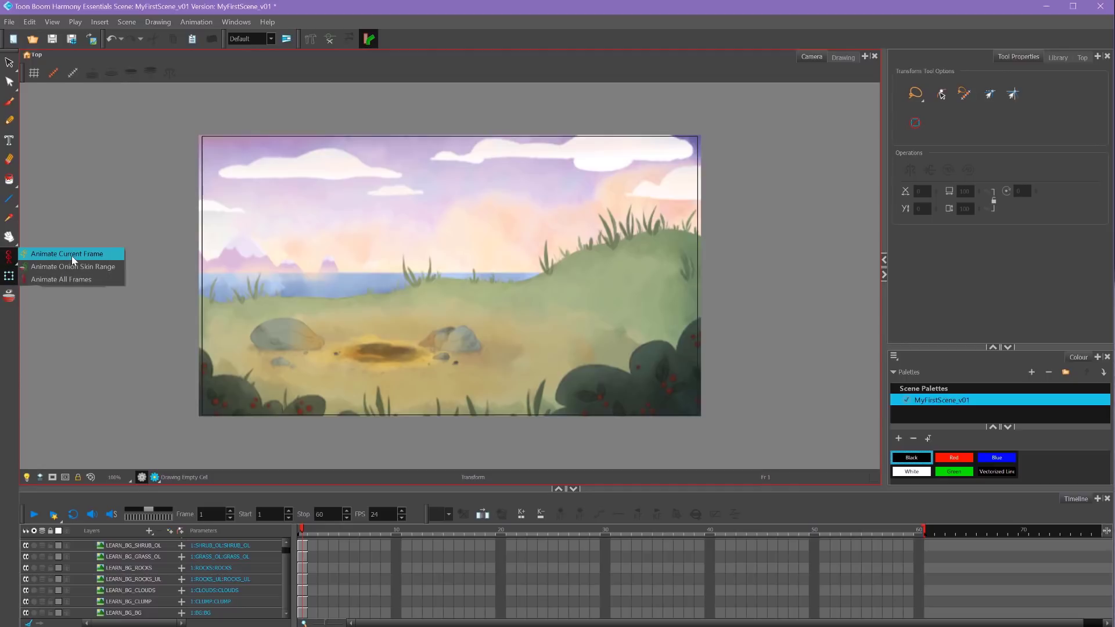
{"action": "left_click", "coordinate": [92, 256]}
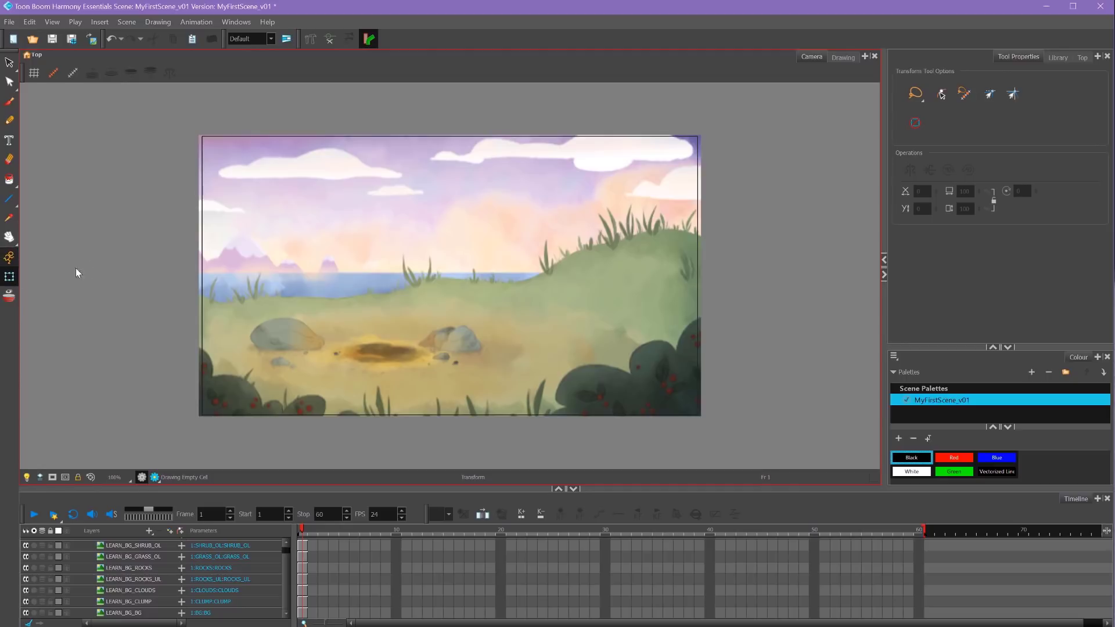
- Add a drawing layer and extend all seven background layers' exposure to frame 60
{"action": "mouse_move", "coordinate": [305, 532]}
{"action": "left_mouse_down"}
{"action": "mouse_move", "coordinate": [344, 533]}
{"action": "mouse_move", "coordinate": [291, 546]}
{"action": "left_mouse_up"}
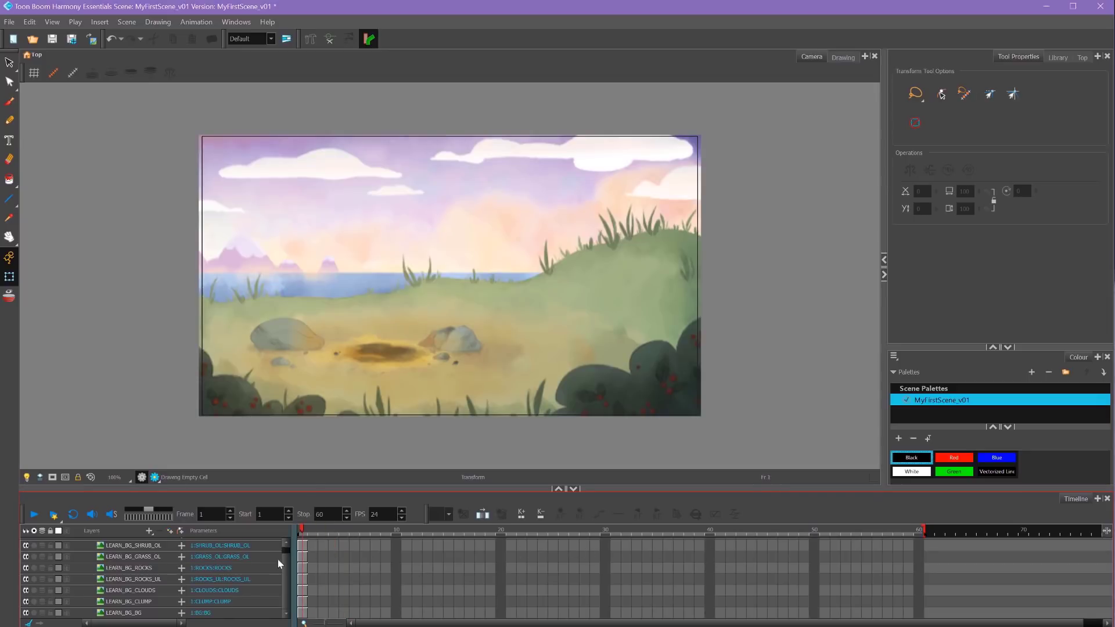
{"action": "left_click", "coordinate": [483, 514]}
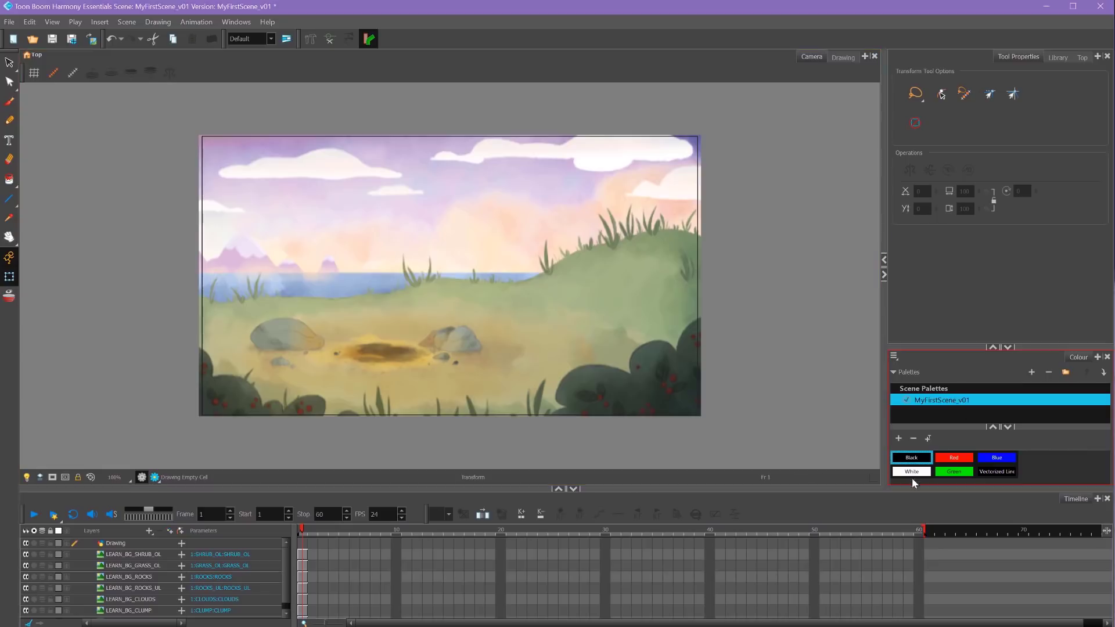
{"action": "left_click", "coordinate": [919, 555]}
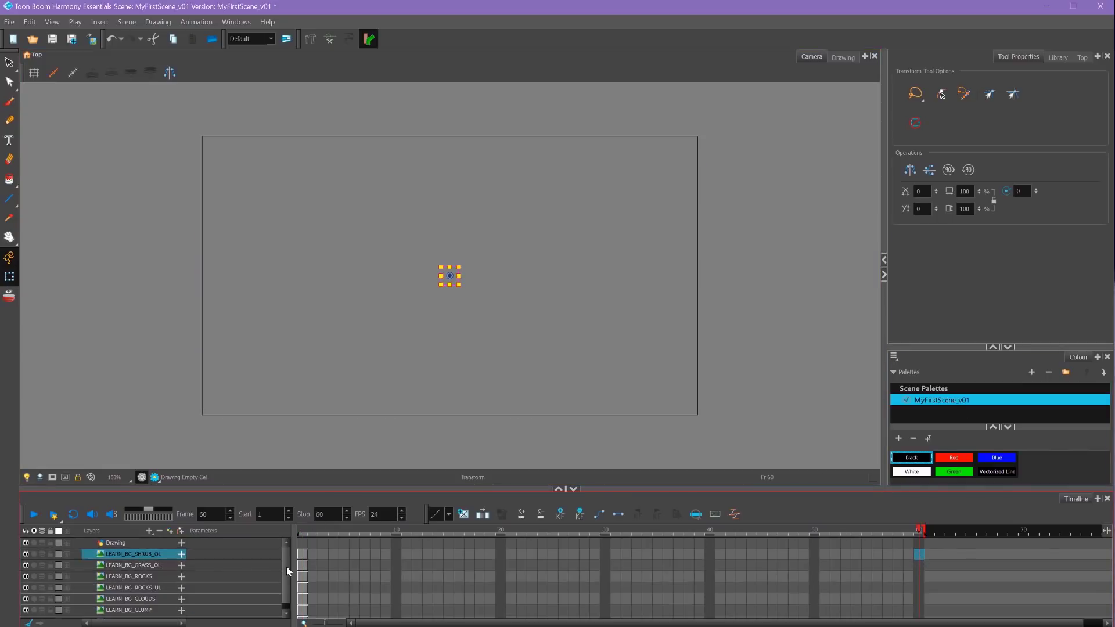
{"action": "scroll", "coordinate": [287, 569], "scroll_direction": "down", "scroll_amount": 1}
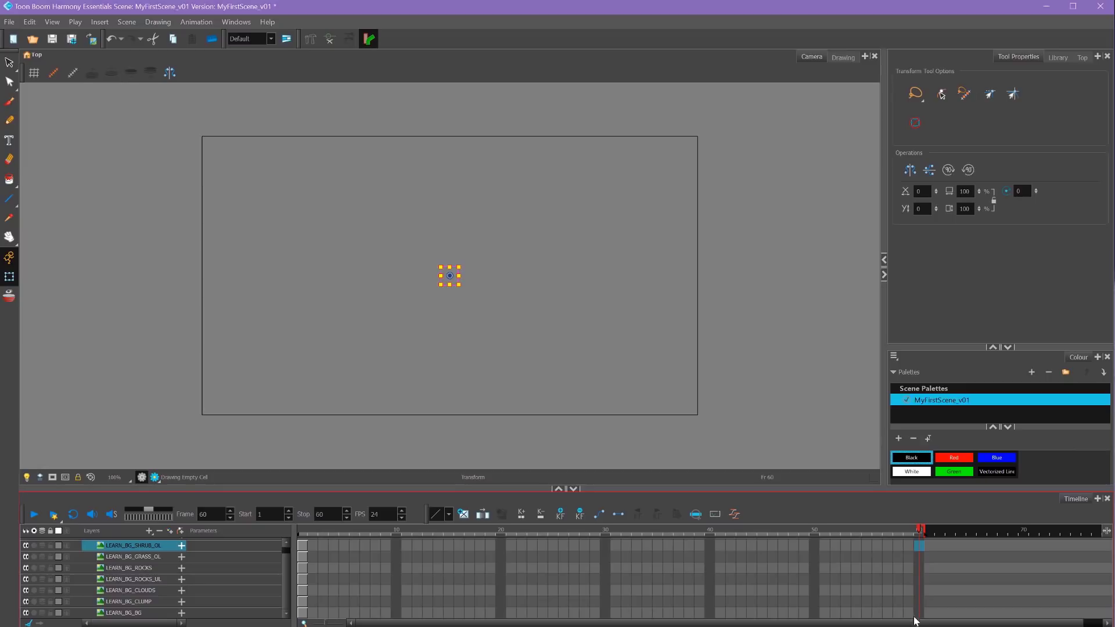
{"action": "left_click", "coordinate": [919, 613], "text": "shift"}
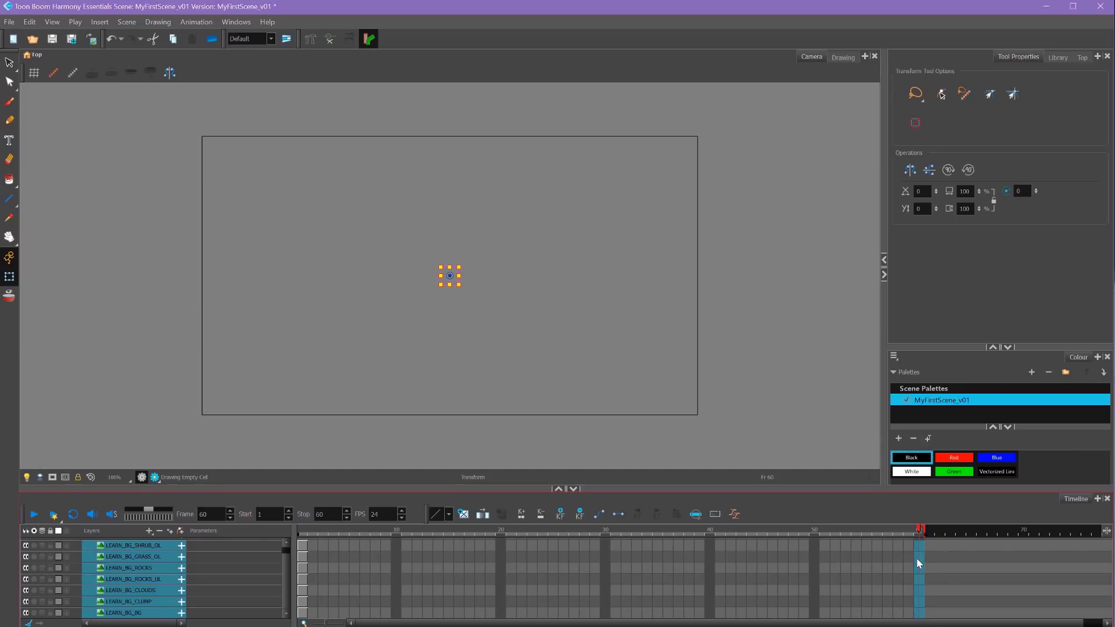
{"action": "right_click", "coordinate": [919, 557]}
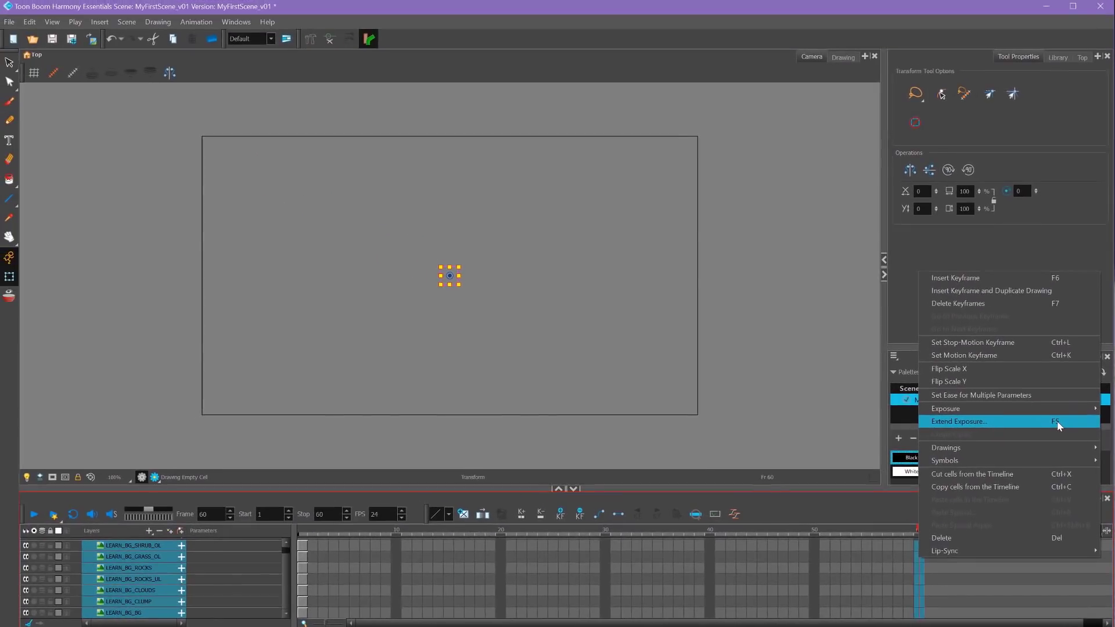
{"action": "left_click", "coordinate": [1057, 421]}
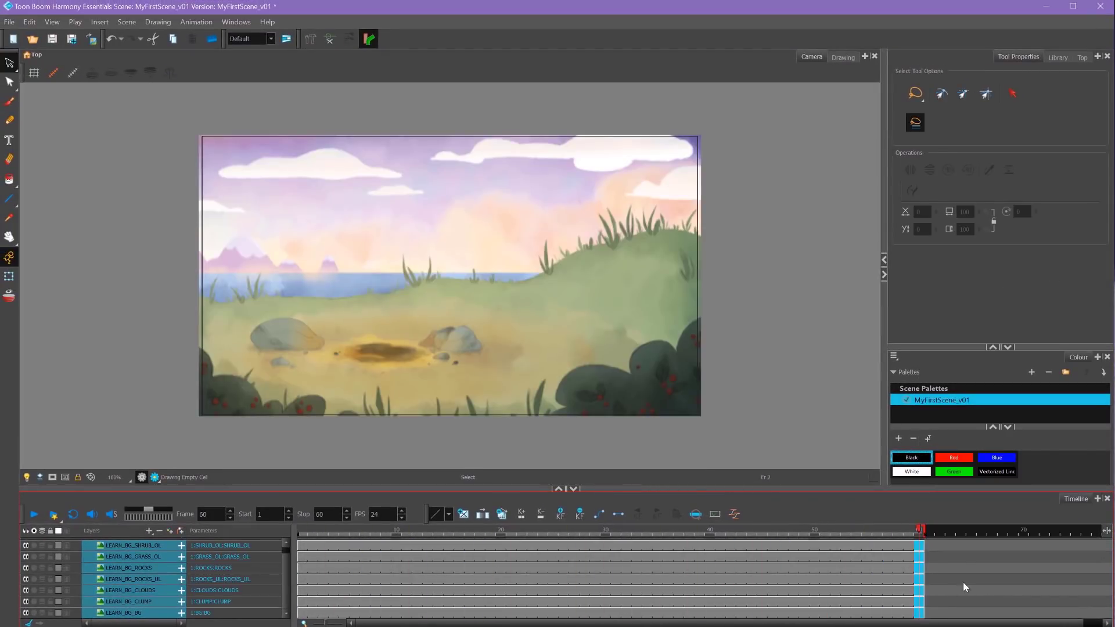
{"action": "left_click", "coordinate": [876, 539]}
{"action": "mouse_move", "coordinate": [893, 530]}
{"action": "left_mouse_down"}
{"action": "mouse_move", "coordinate": [687, 546]}
{"action": "mouse_move", "coordinate": [662, 533]}
{"action": "left_mouse_up"}
{"action": "key", "text": "ctrl+z"}
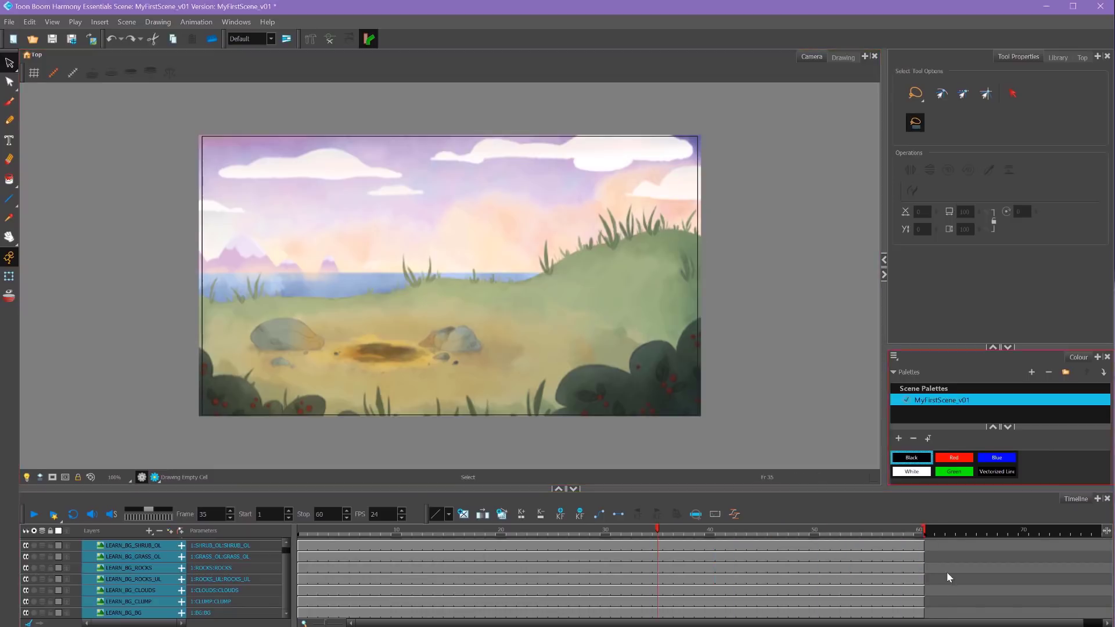
{"action": "left_click", "coordinate": [126, 25]}
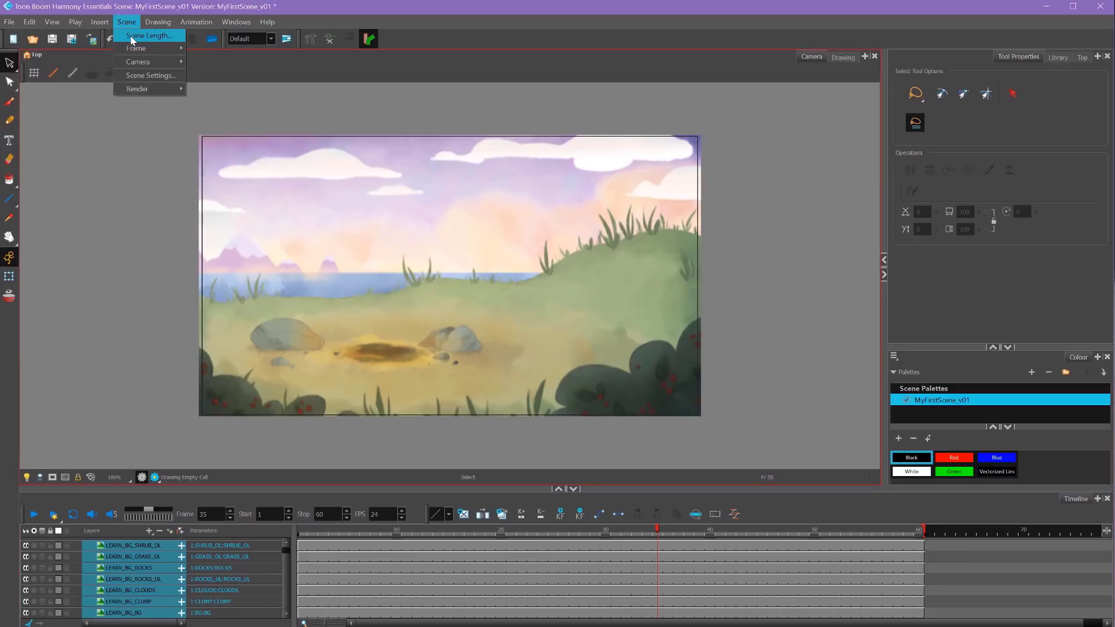
{"action": "left_click", "coordinate": [142, 39]}
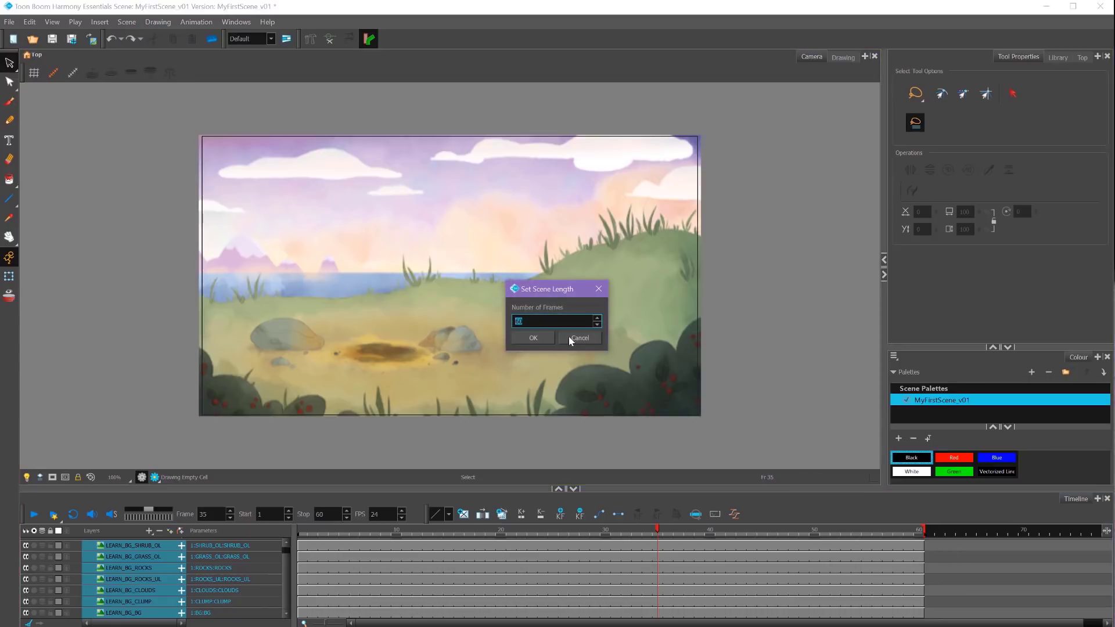
{"action": "left_click", "coordinate": [534, 339]}
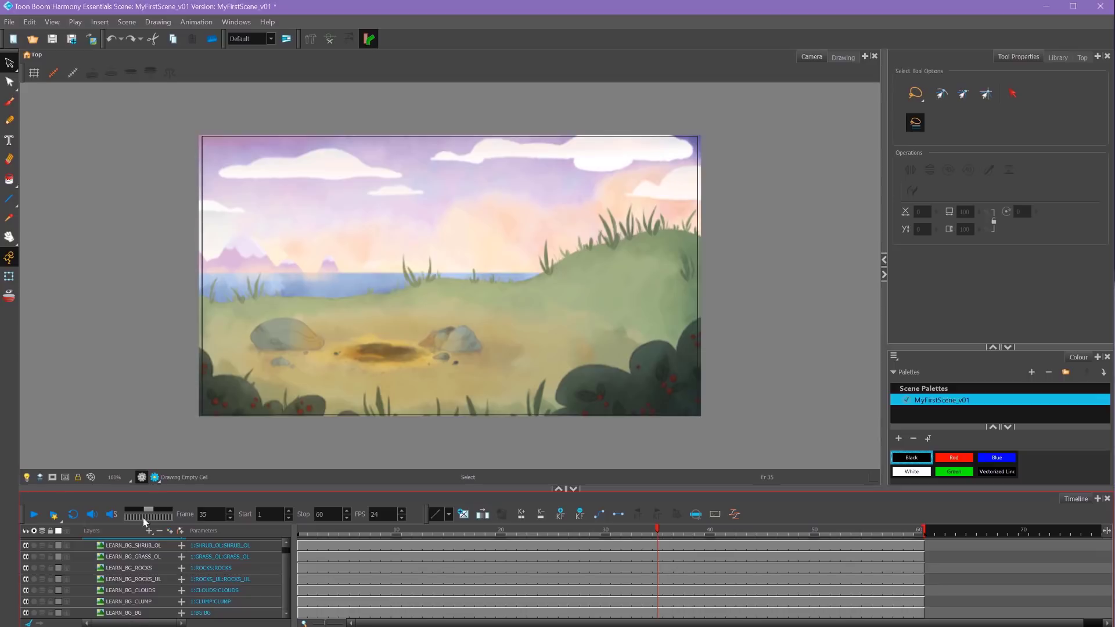
{"action": "left_click", "coordinate": [132, 549]}
{"action": "left_click", "coordinate": [138, 558]}
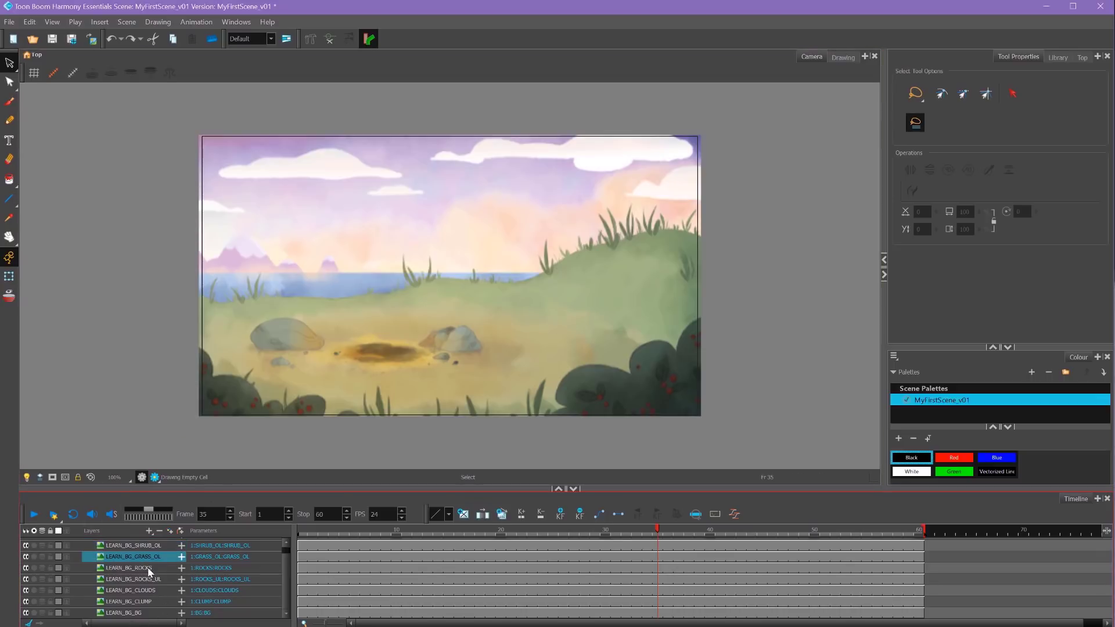
- Group the grass-through-BG layers into LEARN_BG_GRASS_OL-G and collapse the group
{"action": "left_click", "coordinate": [139, 613], "text": "shift"}
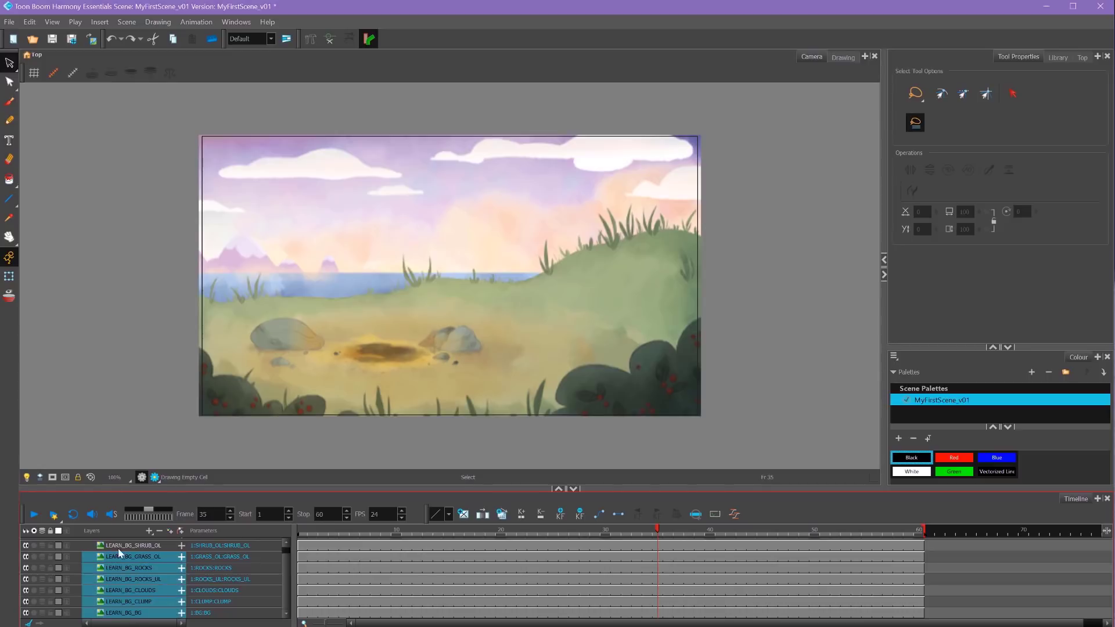
{"action": "left_click", "coordinate": [25, 546]}
{"action": "left_click", "coordinate": [25, 546]}
{"action": "right_click", "coordinate": [144, 570]}
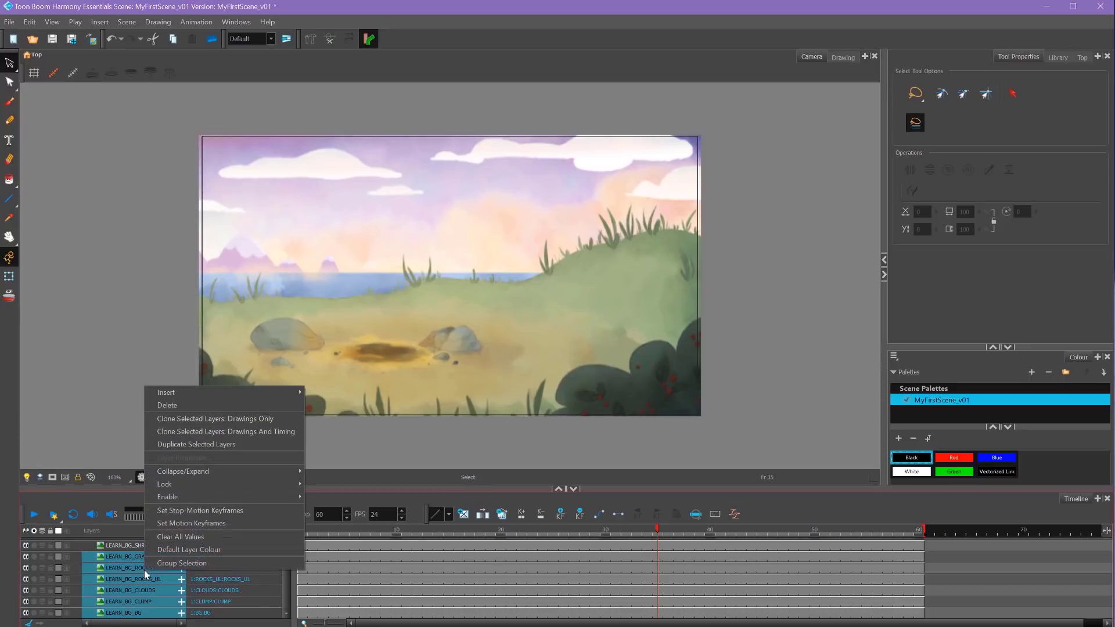
{"action": "left_click", "coordinate": [185, 563]}
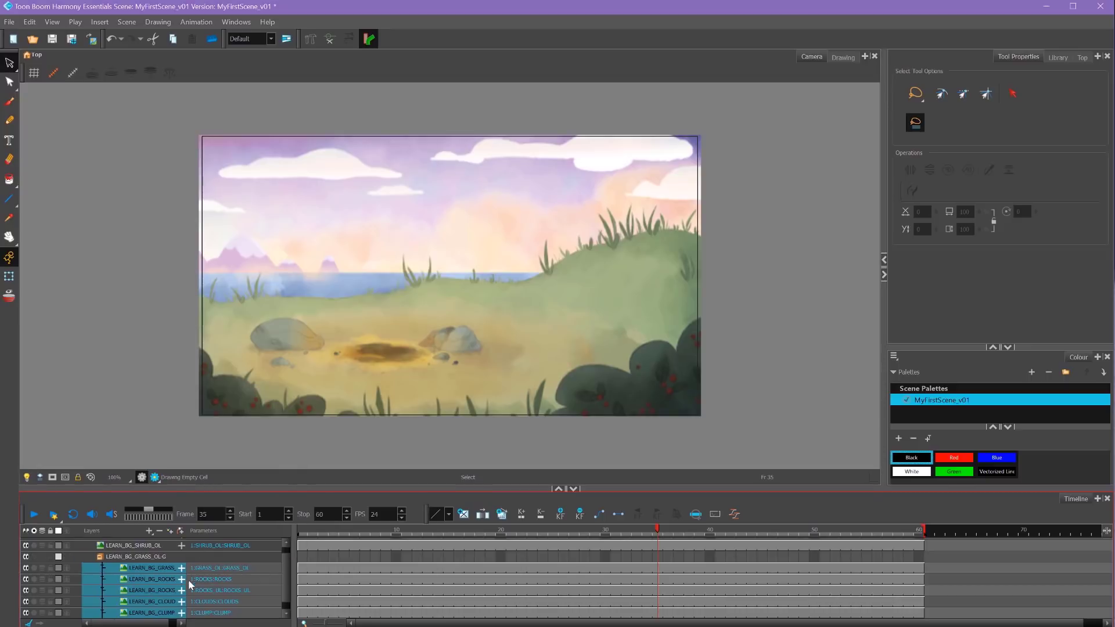
{"action": "left_click", "coordinate": [100, 557]}
- Switch to the Transform tool and clear the layer selection
{"action": "key", "text": "ctrl+r"}
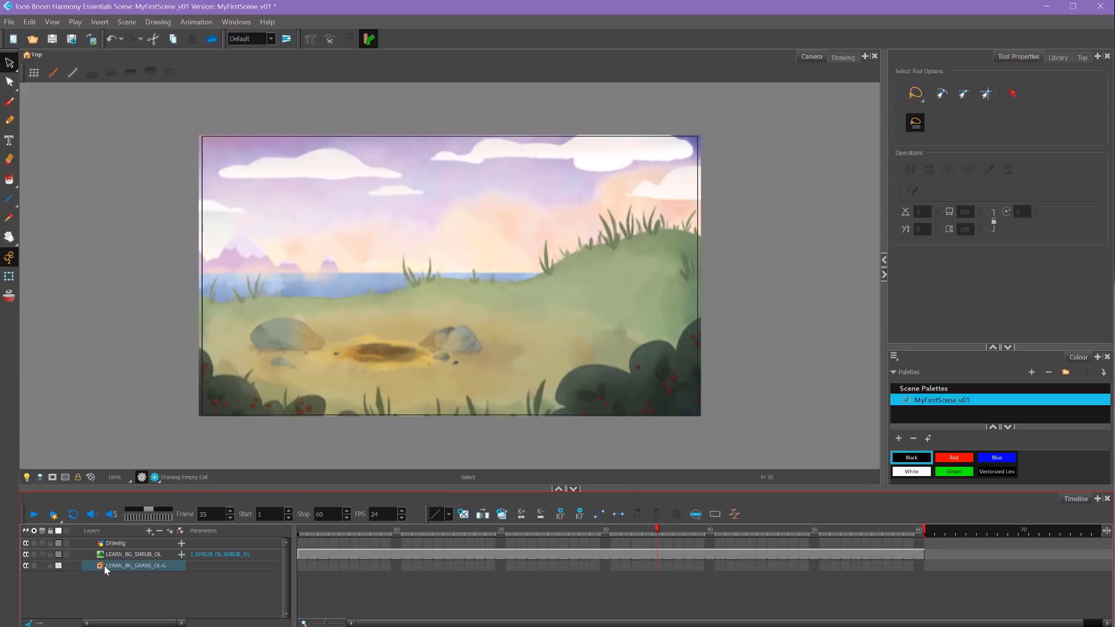
{"action": "left_click", "coordinate": [9, 277]}
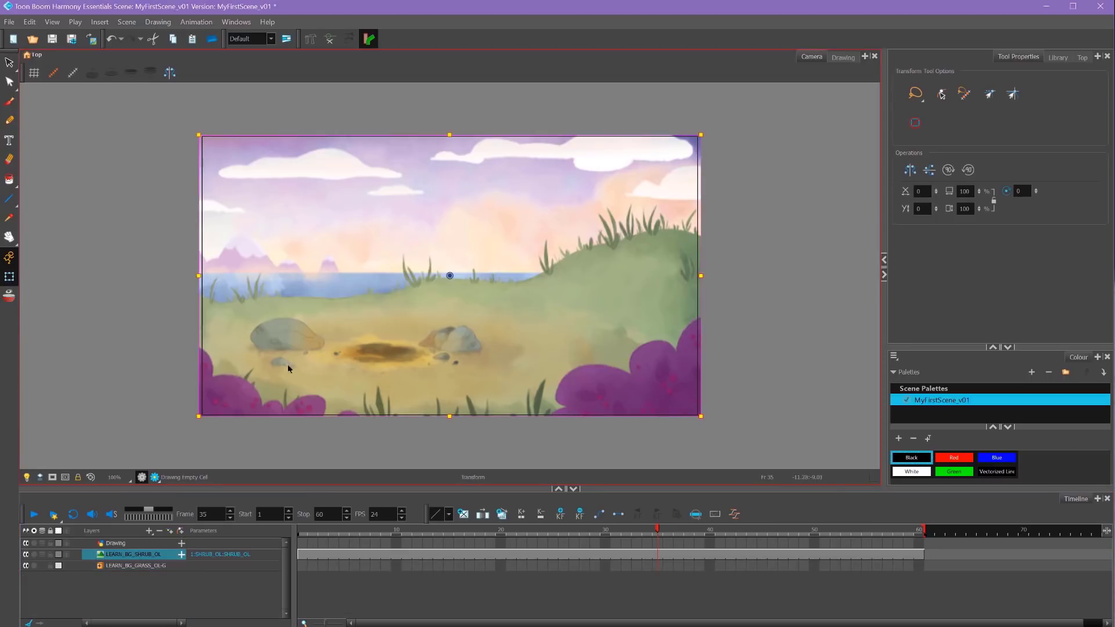
{"action": "left_click", "coordinate": [132, 409]}
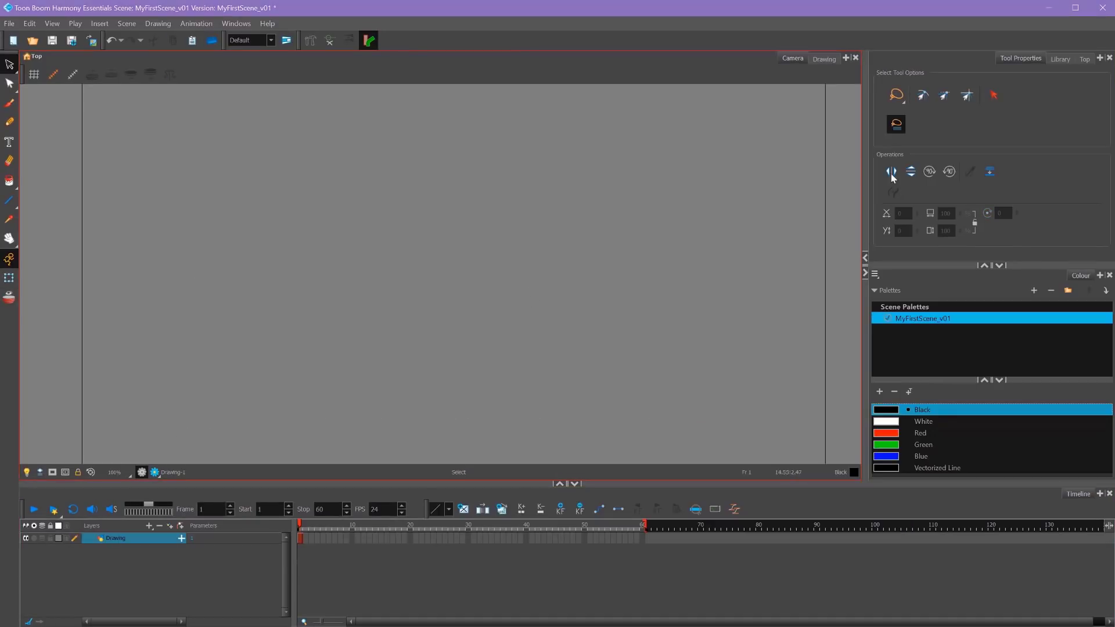
- Add the Library panel to the workspace and enlarge it so names show fully
{"action": "left_click", "coordinate": [1059, 58]}
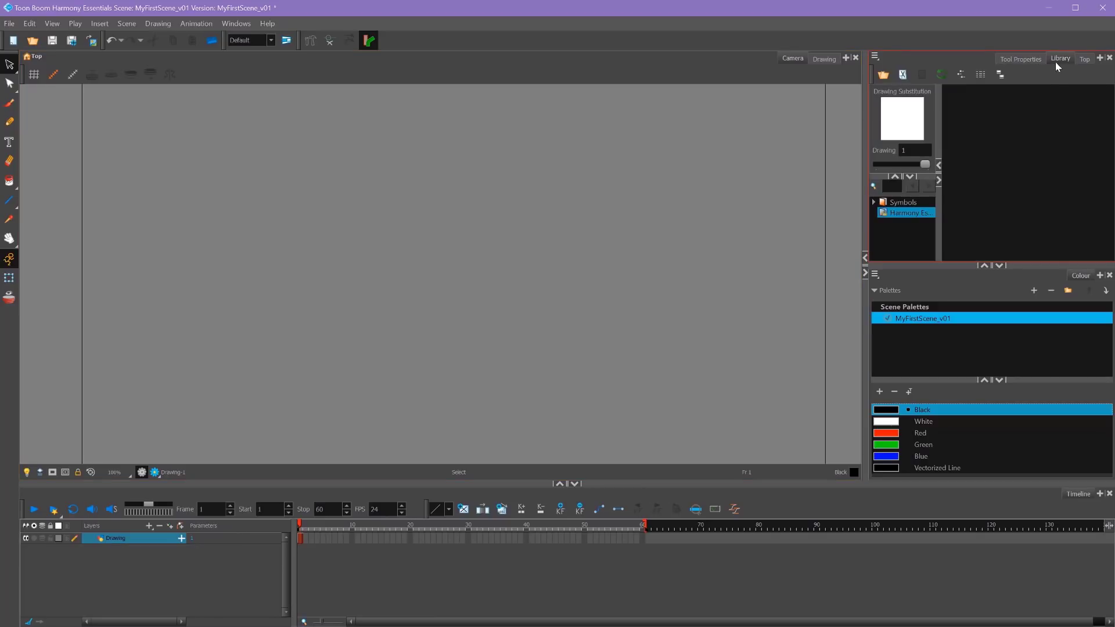
{"action": "left_click", "coordinate": [235, 23]}
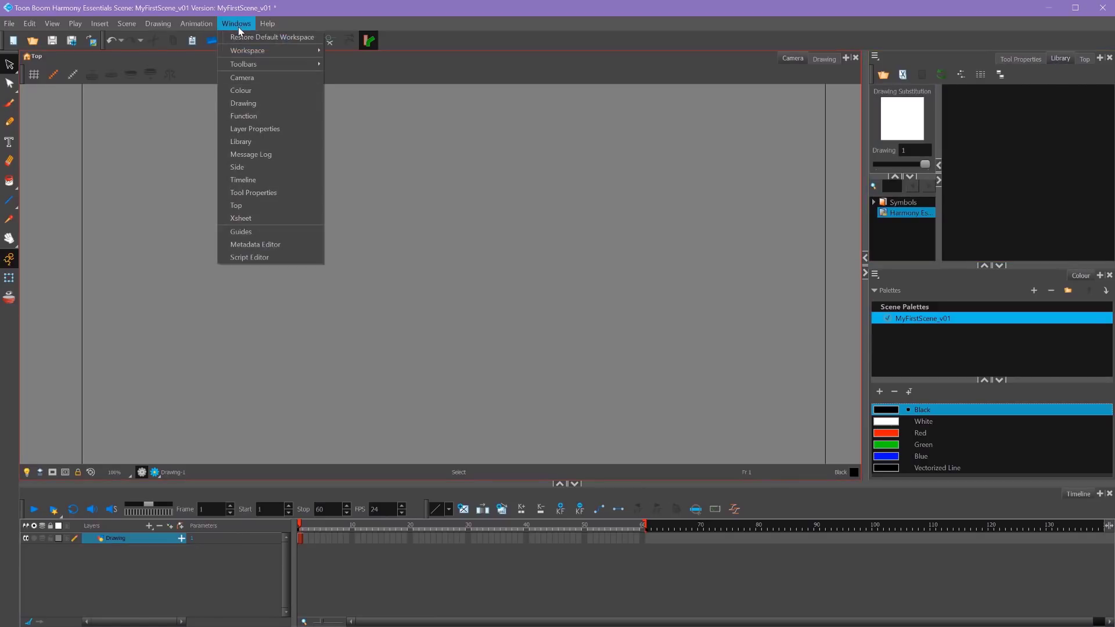
{"action": "left_click", "coordinate": [253, 143]}
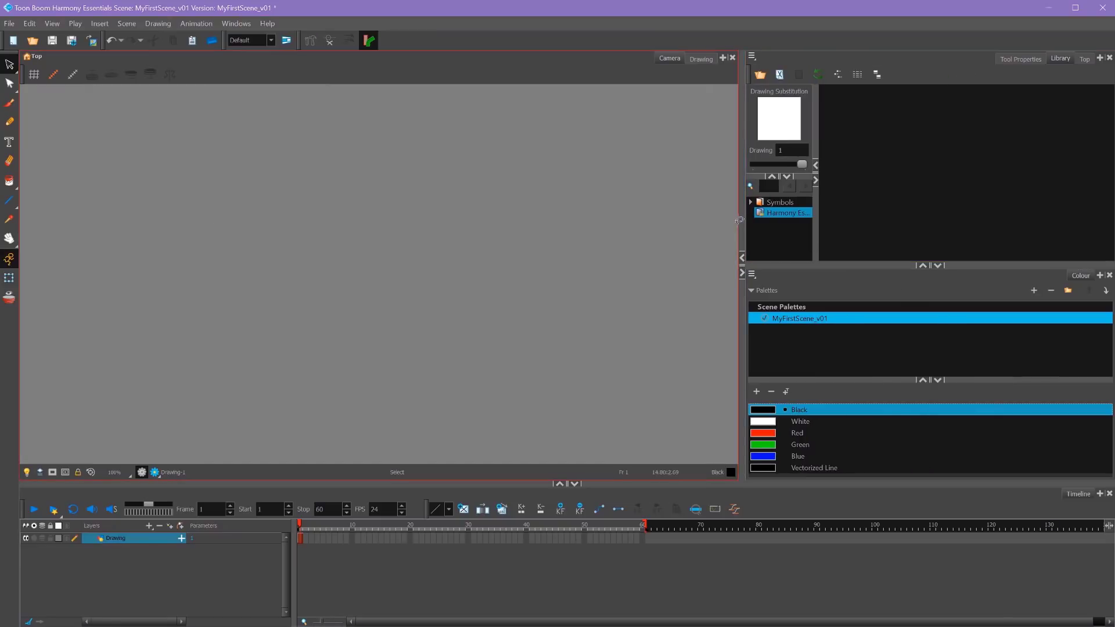
{"action": "left_click_drag", "start_coordinate": [885, 268], "coordinate": [879, 366]}
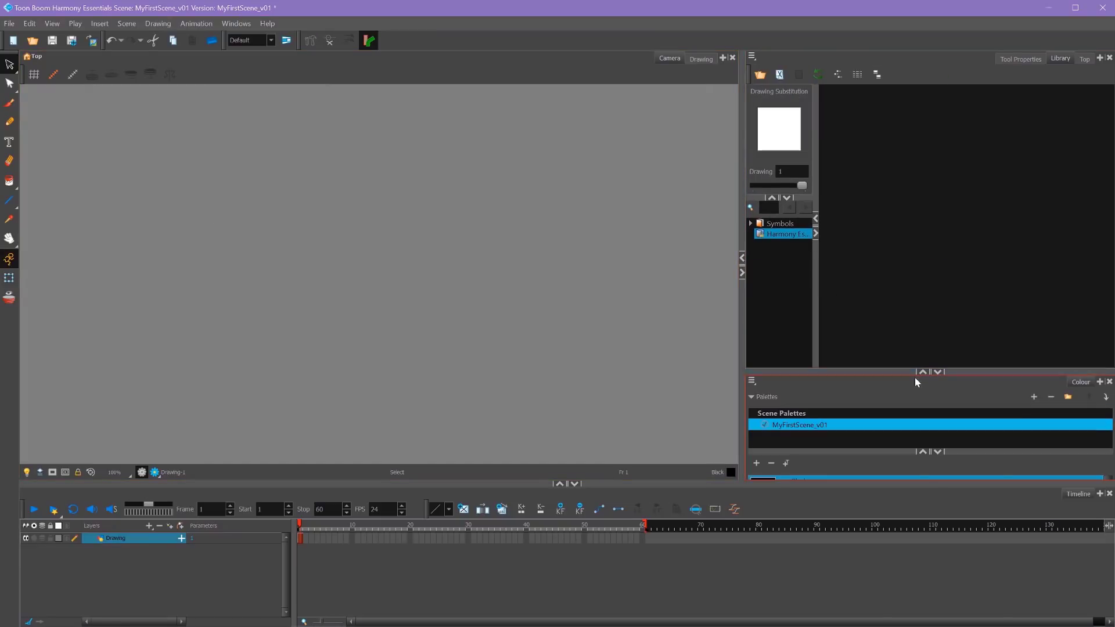
{"action": "left_click_drag", "start_coordinate": [814, 274], "coordinate": [858, 274]}
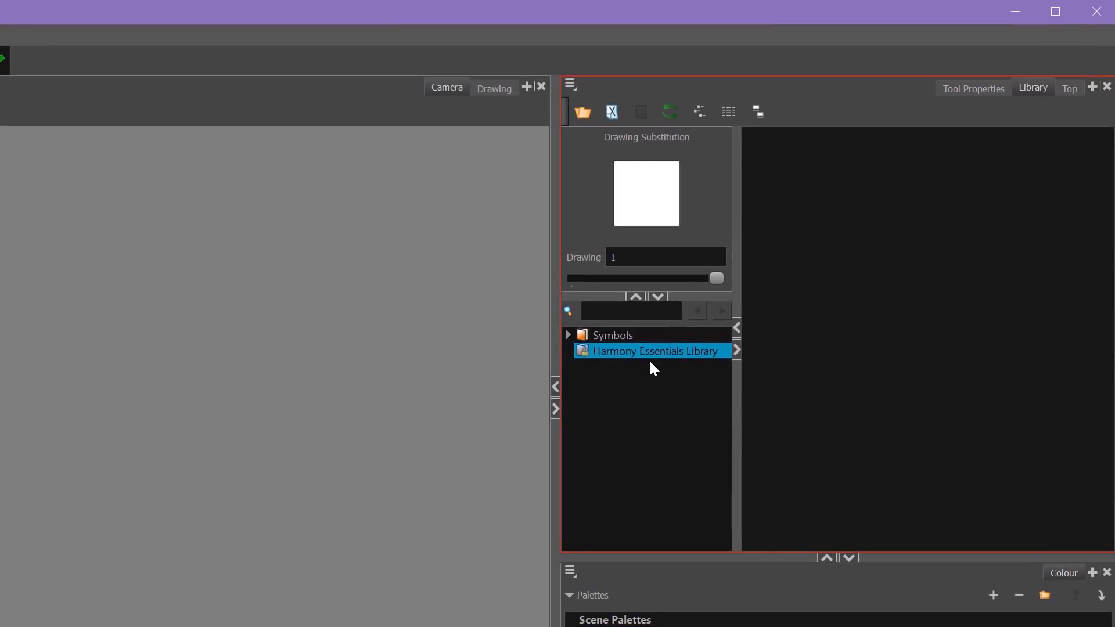
- Gain Right To Modify on the Harmony Essentials Library and open its contents' menu
{"action": "left_click", "coordinate": [607, 337]}
{"action": "left_click", "coordinate": [620, 354]}
{"action": "right_click", "coordinate": [581, 352]}
{"action": "left_click", "coordinate": [650, 362]}
{"action": "left_click", "coordinate": [858, 312]}
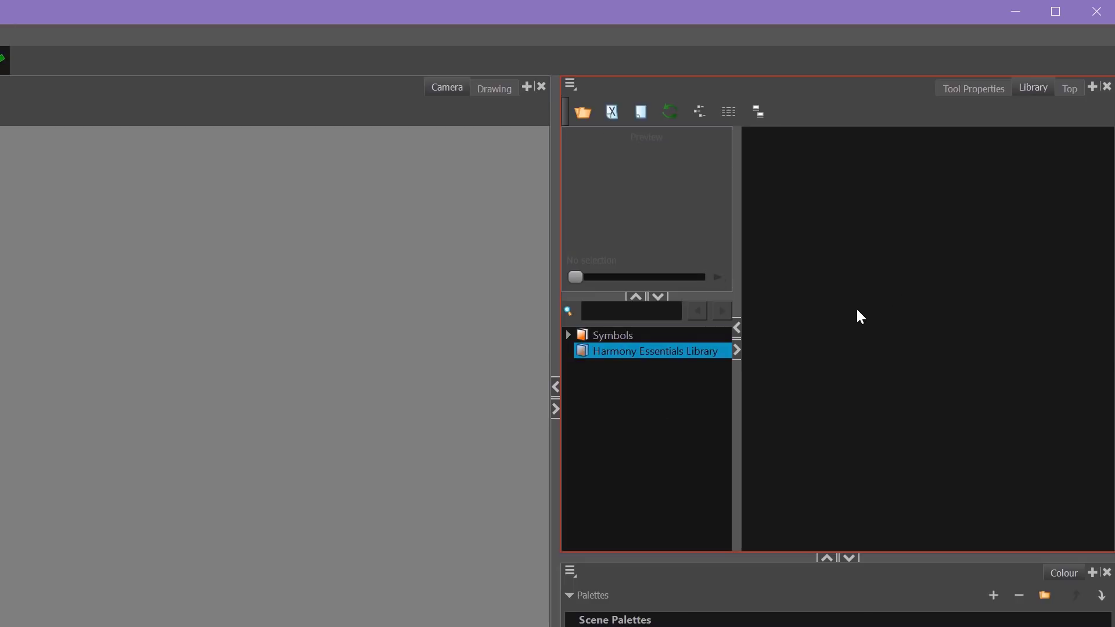
{"action": "right_click", "coordinate": [851, 305]}
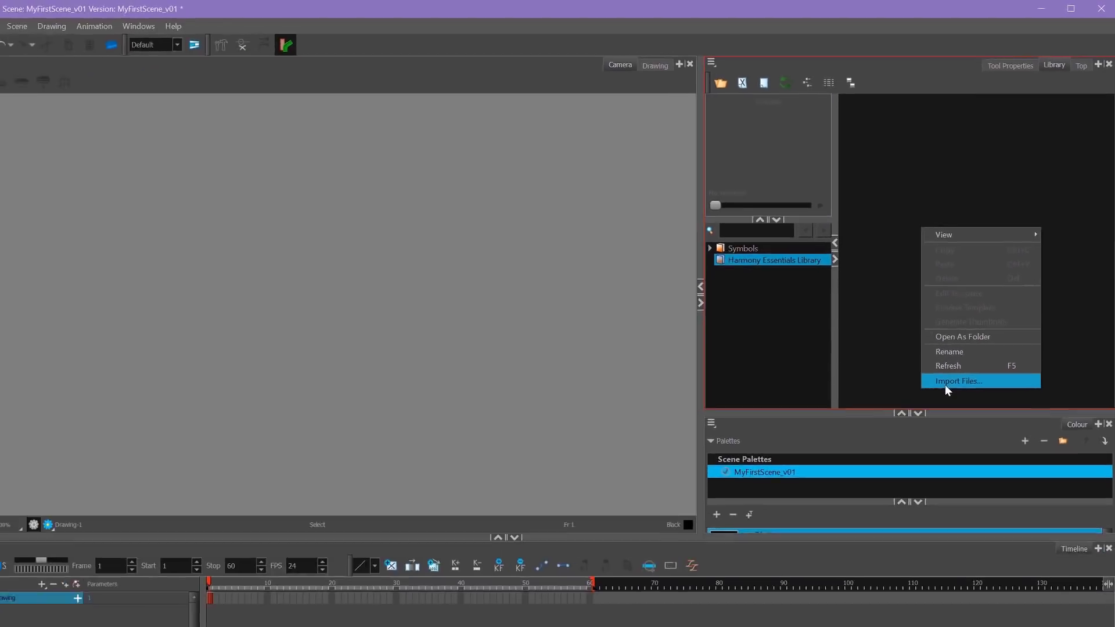
- Open the ASSETS folder in a file window, reposition it, and close it
{"action": "left_click", "coordinate": [887, 519]}
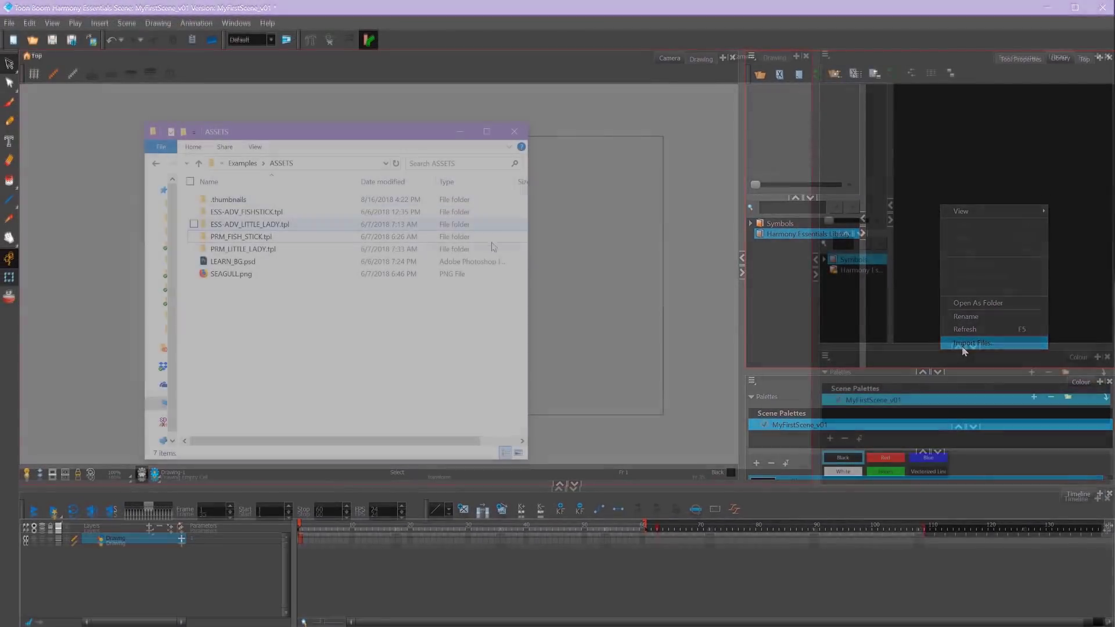
{"action": "left_click_drag", "start_coordinate": [351, 132], "coordinate": [450, 181]}
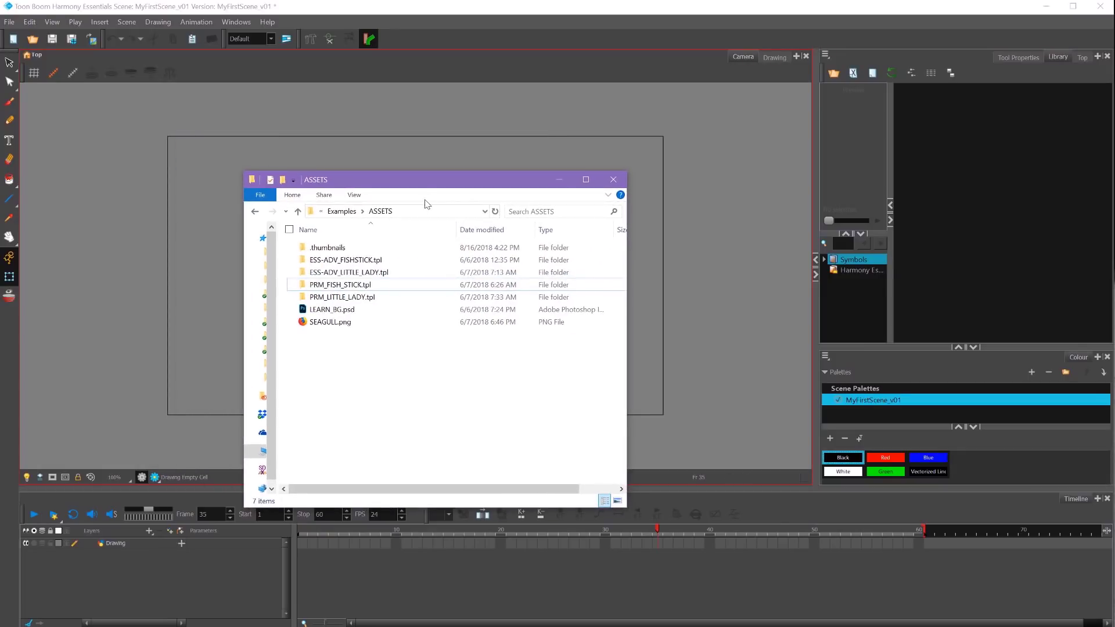
{"action": "left_click", "coordinate": [480, 64]}
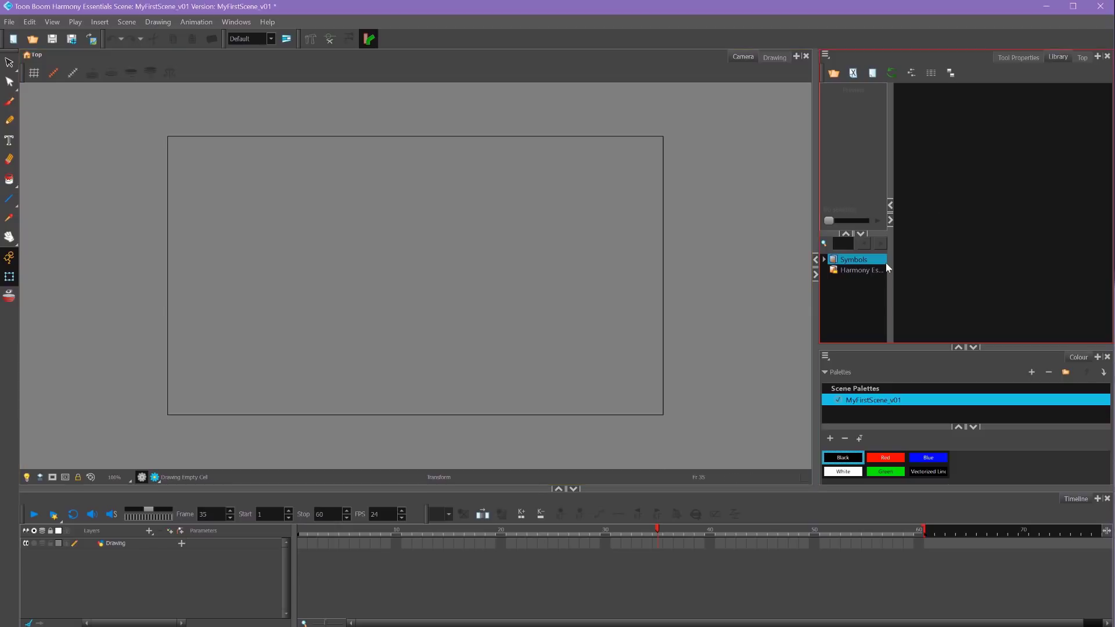
- Open ESS-ADV_FISHSTICK.tpl from ASSETS as a library and widen the library tree
{"action": "right_click", "coordinate": [848, 298]}
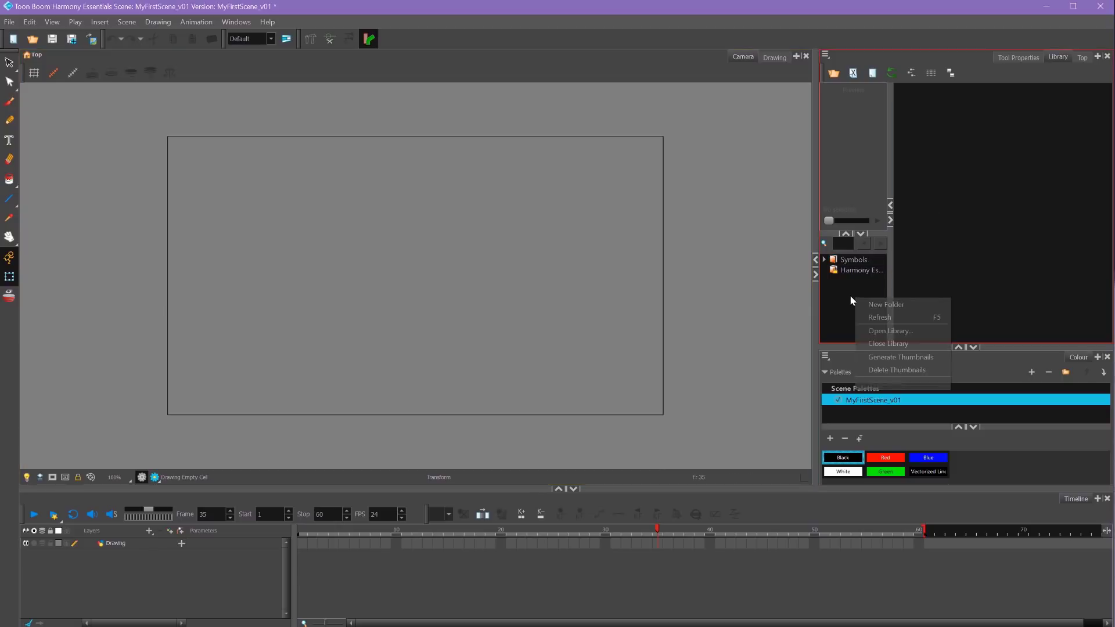
{"action": "left_click", "coordinate": [891, 333]}
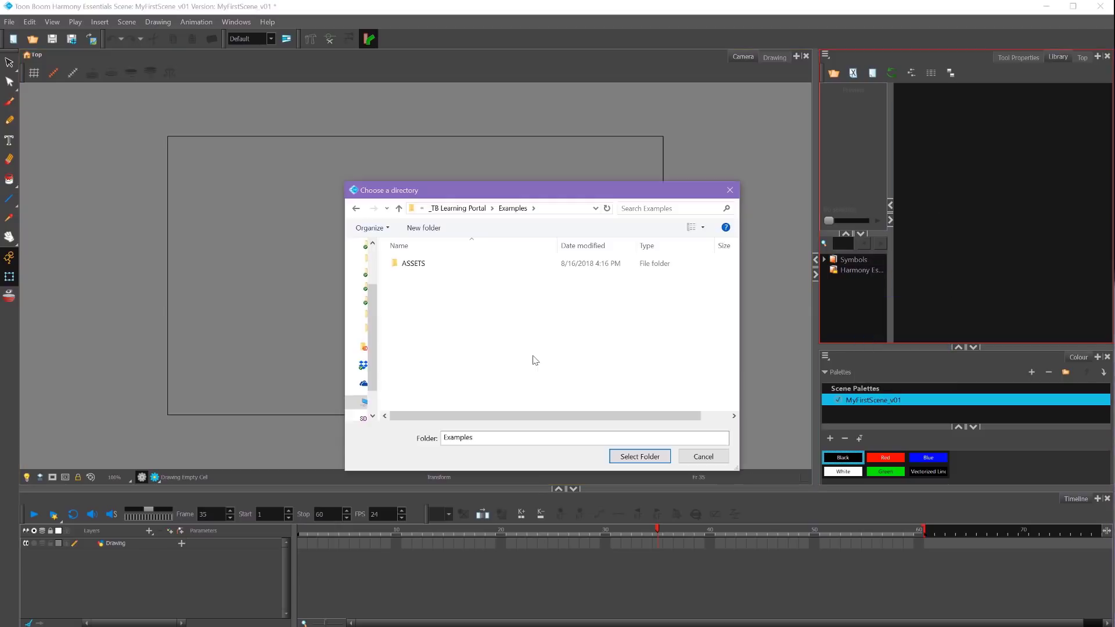
{"action": "left_click", "coordinate": [413, 266]}
{"action": "double_click", "coordinate": [413, 266]}
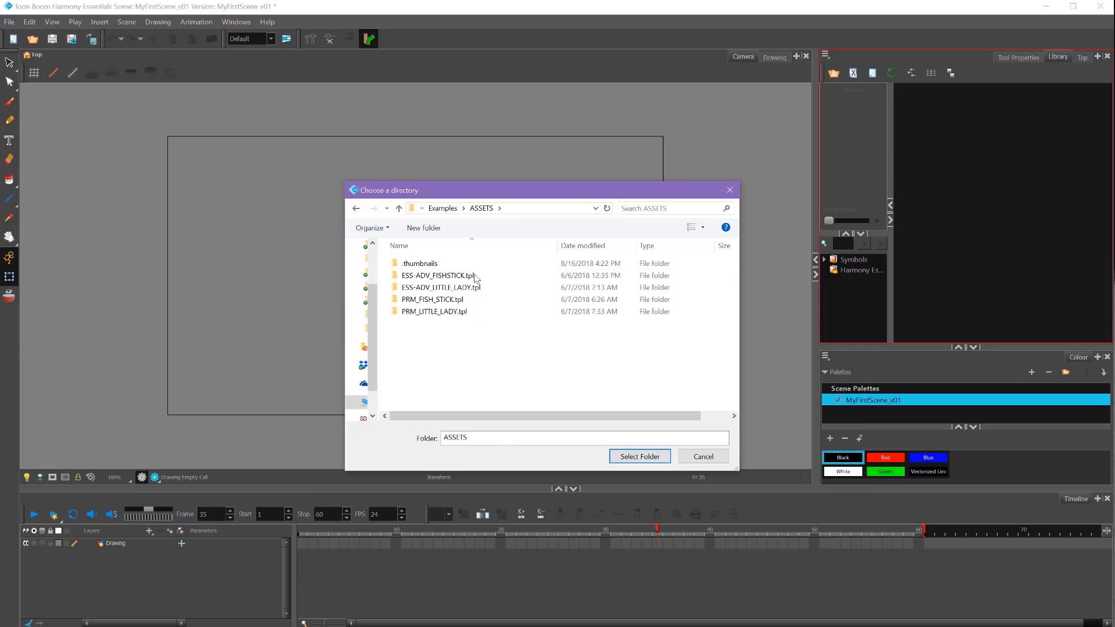
{"action": "double_click", "coordinate": [459, 276]}
{"action": "key", "text": "BackSpace"}
{"action": "left_click", "coordinate": [465, 276]}
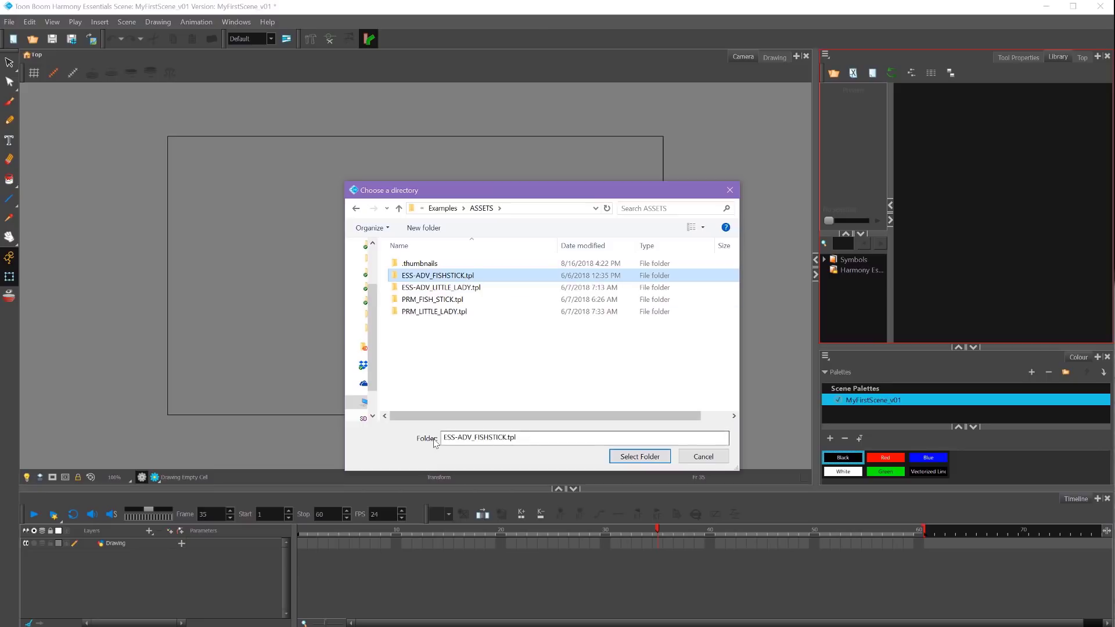
{"action": "left_click", "coordinate": [641, 457]}
{"action": "left_click_drag", "start_coordinate": [890, 294], "coordinate": [926, 294]}
- Close the ESS-ADV_FISHSTICK.tpl library
{"action": "left_click", "coordinate": [892, 282]}
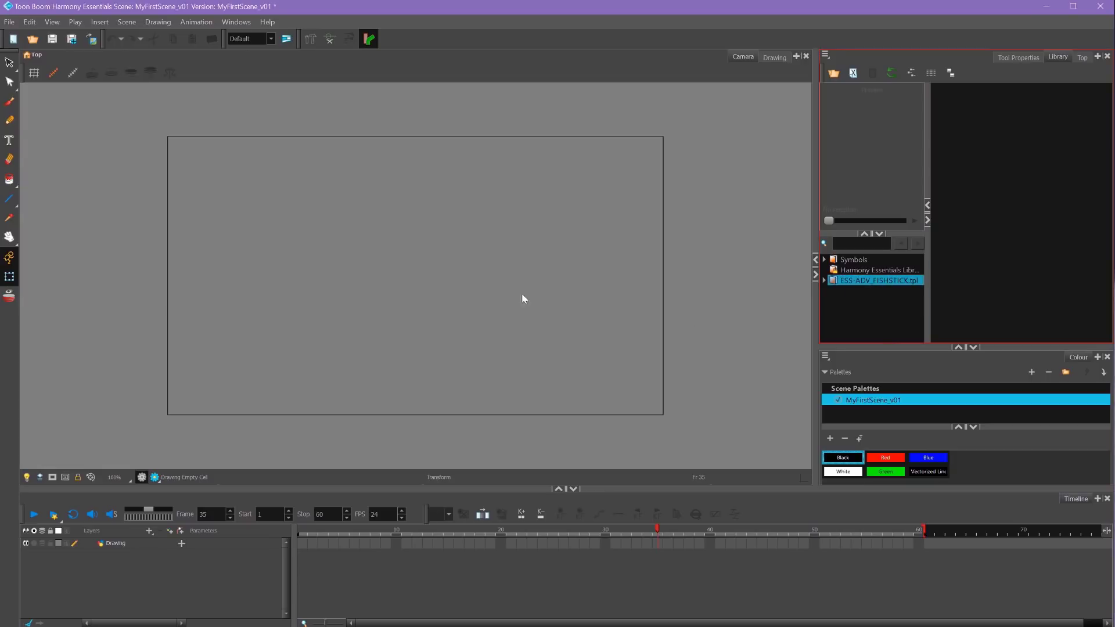
{"action": "left_click", "coordinate": [526, 405]}
{"action": "left_click", "coordinate": [889, 283]}
{"action": "right_click", "coordinate": [871, 286]}
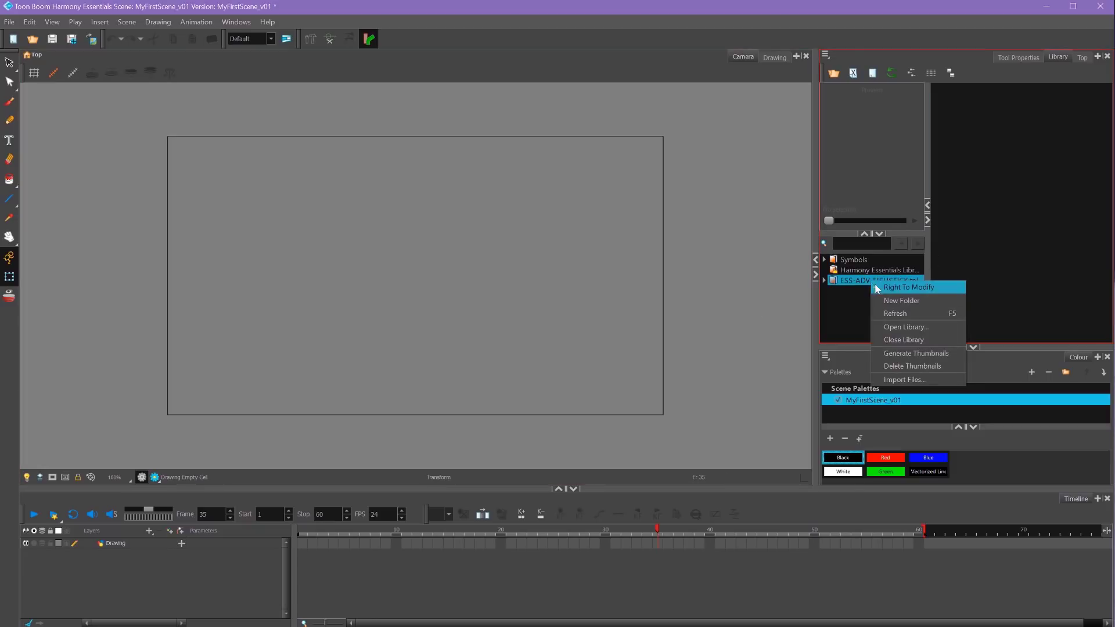
{"action": "left_click", "coordinate": [905, 341]}
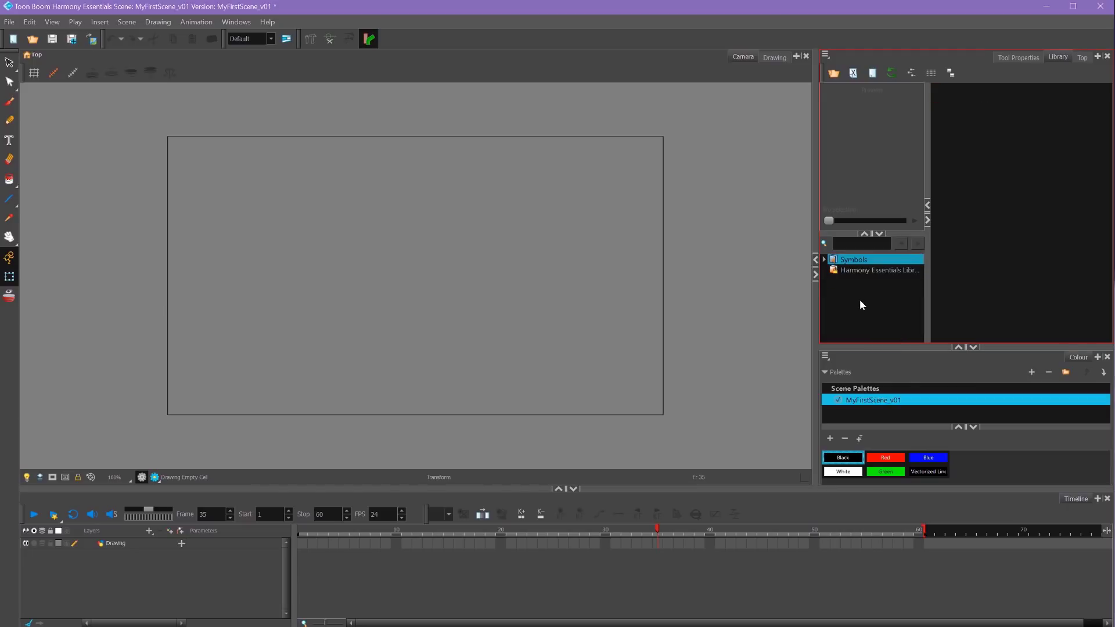
- Open the whole ASSETS folder as a library
{"action": "right_click", "coordinate": [861, 298]}
{"action": "left_click", "coordinate": [889, 330]}
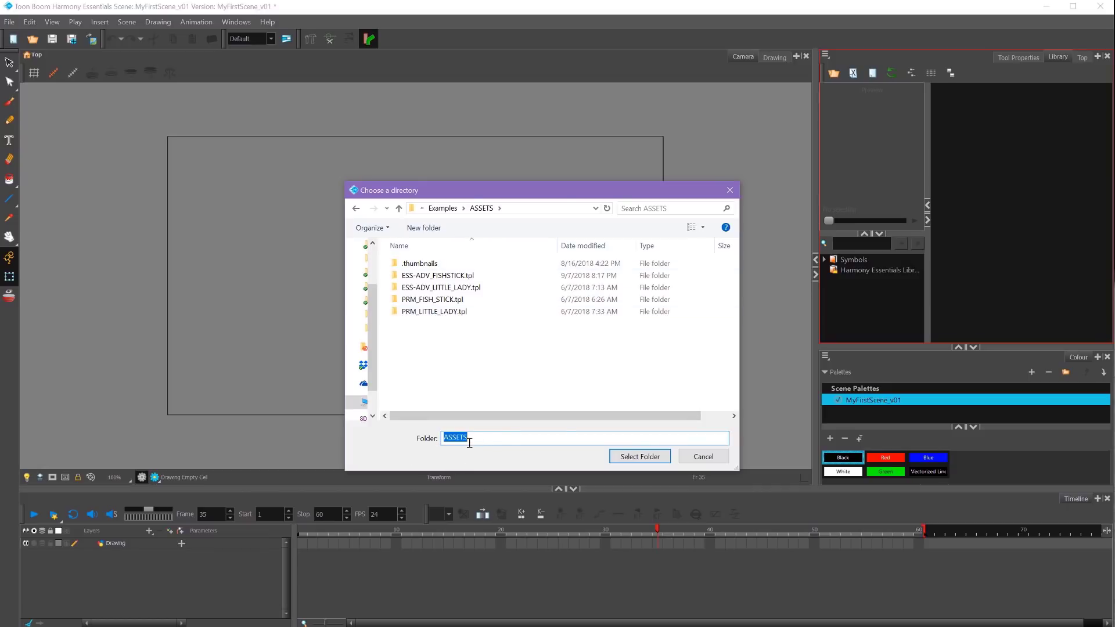
{"action": "left_click", "coordinate": [640, 456]}
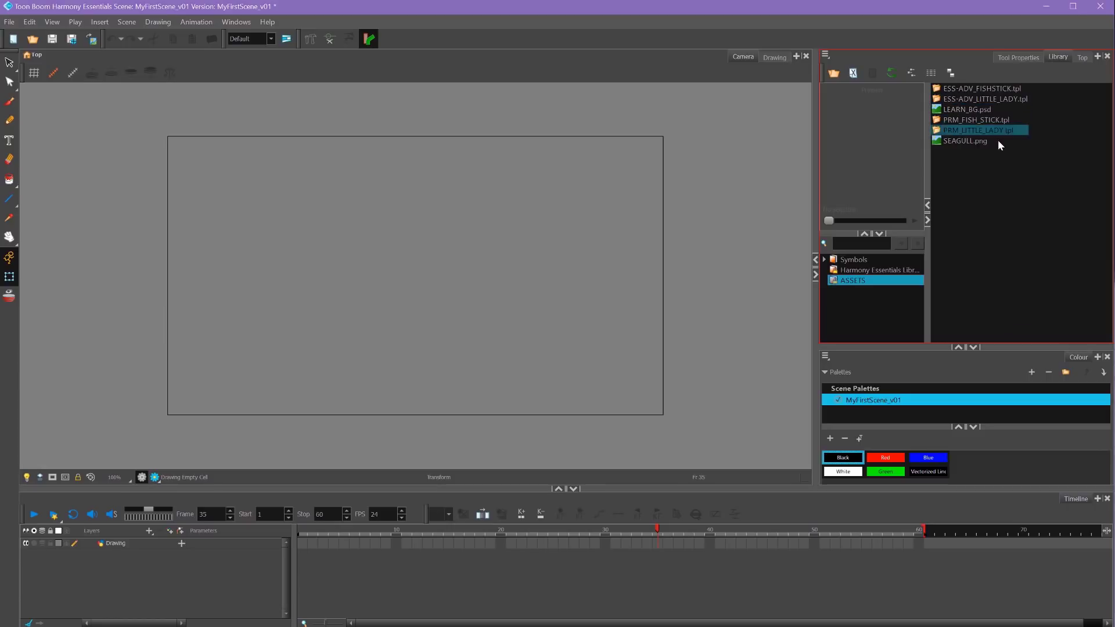
- Drag the ESS-ADV_FISHSTICK template into the Timeline and select its three layers
{"action": "left_click", "coordinate": [1009, 89]}
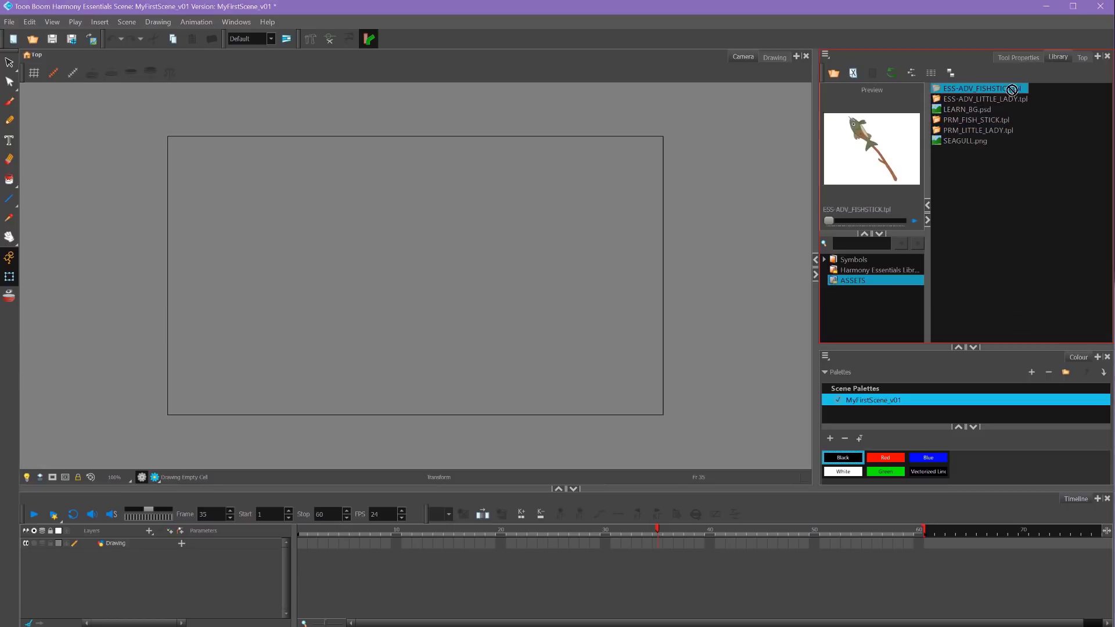
{"action": "left_click_drag", "start_coordinate": [1008, 90], "coordinate": [137, 540]}
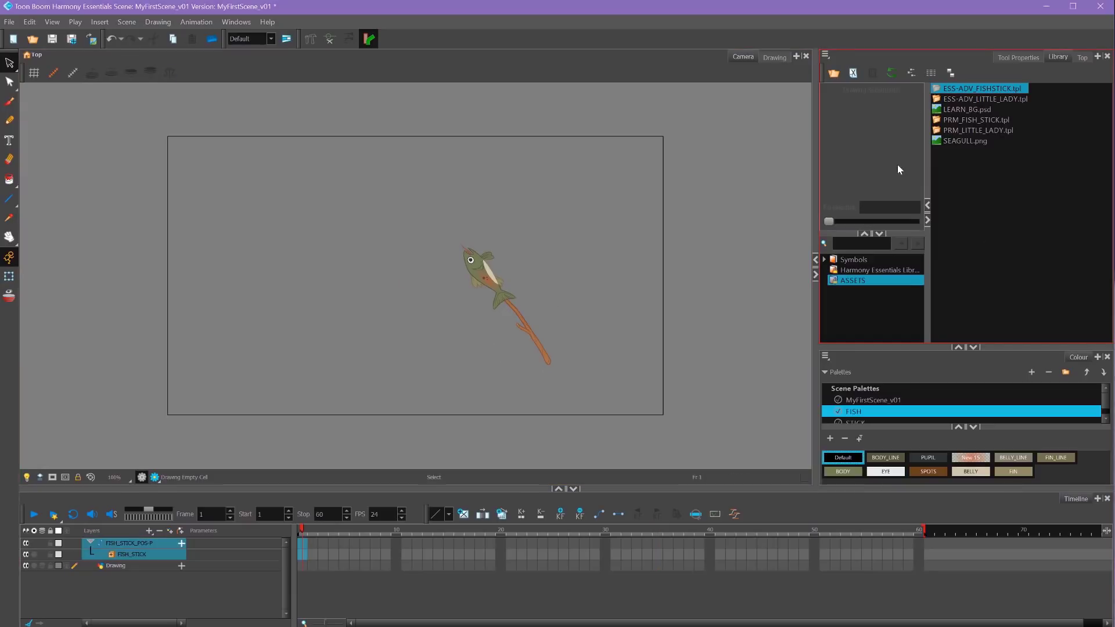
{"action": "left_click", "coordinate": [114, 569]}
{"action": "left_click", "coordinate": [122, 546], "text": "shift"}
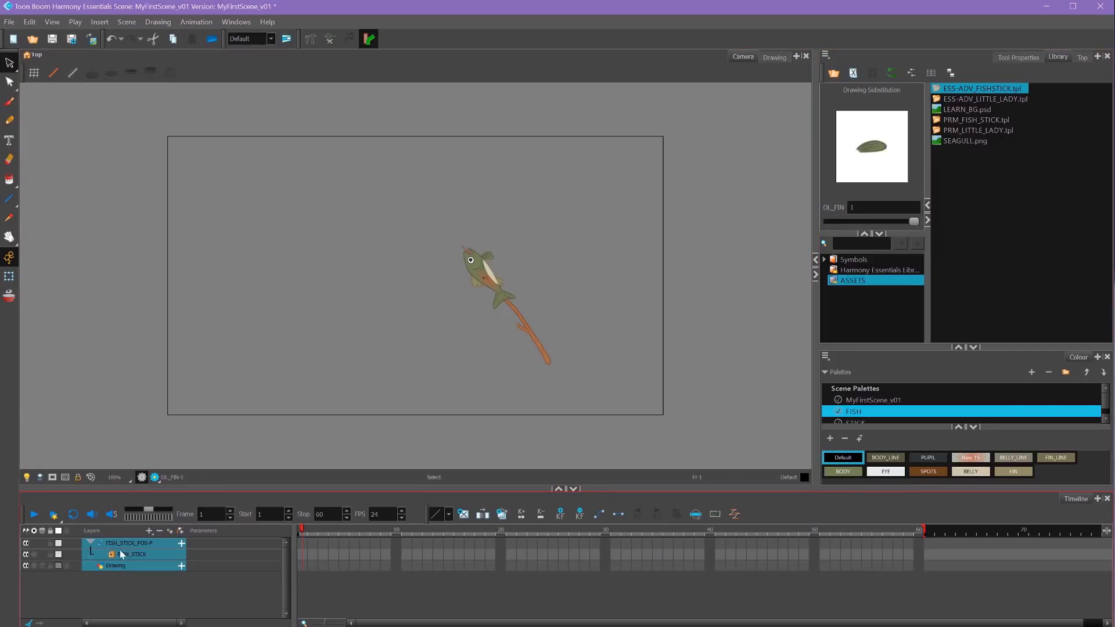
- Try dropping the layers onto the ASSETS library, then enable Right To Modify on it
{"action": "left_click_drag", "start_coordinate": [124, 551], "coordinate": [994, 202]}
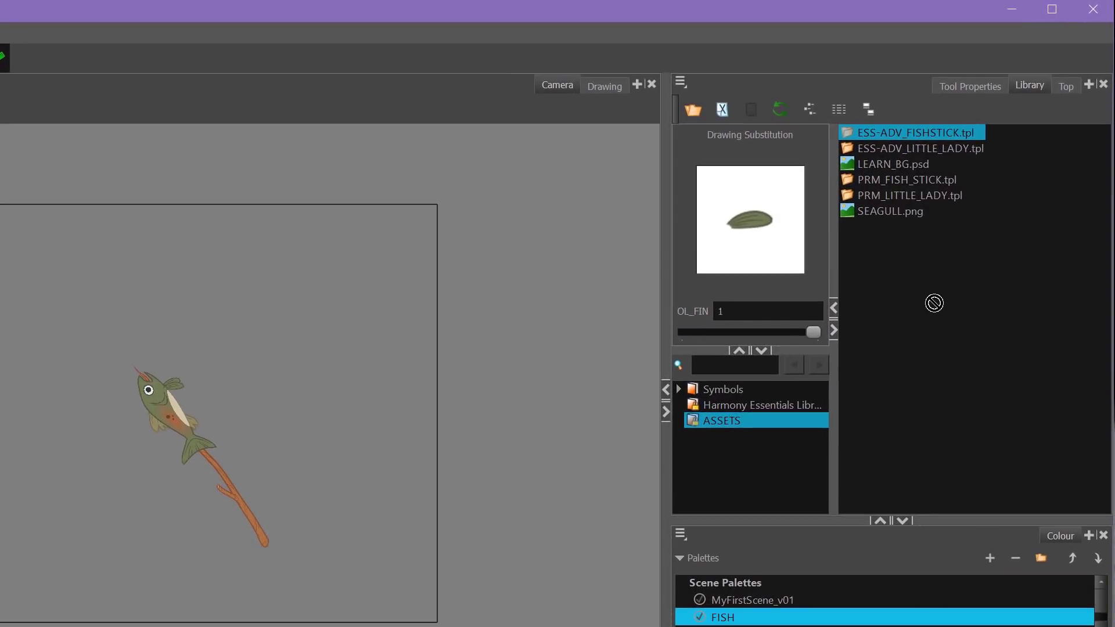
{"action": "left_click_drag", "start_coordinate": [934, 303], "coordinate": [794, 421]}
{"action": "left_click_drag", "start_coordinate": [909, 386], "coordinate": [695, 422]}
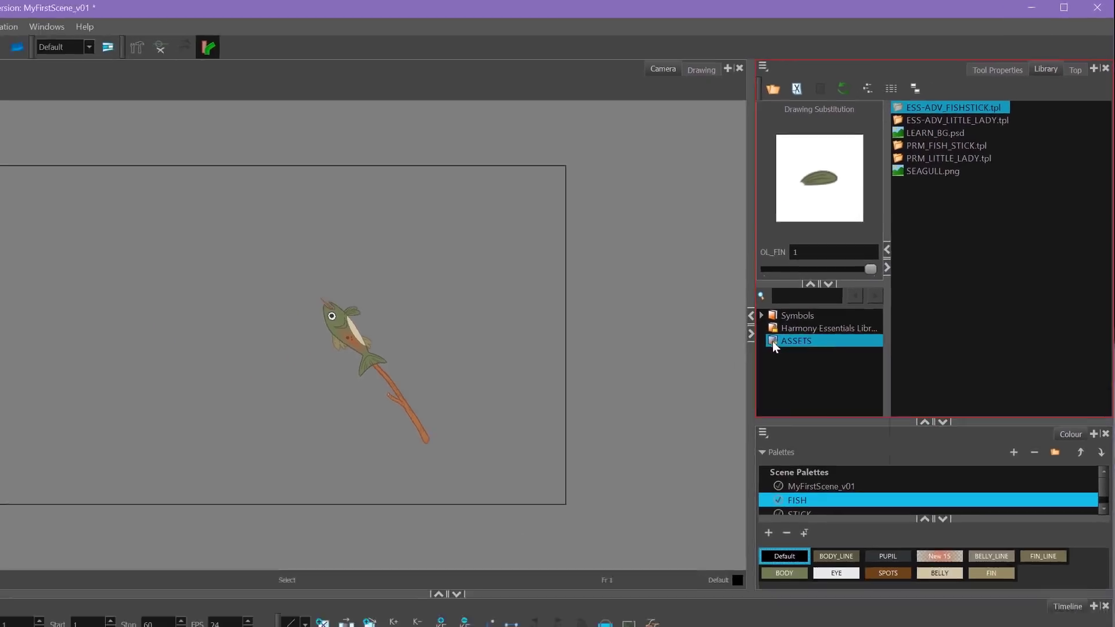
{"action": "right_click", "coordinate": [773, 340]}
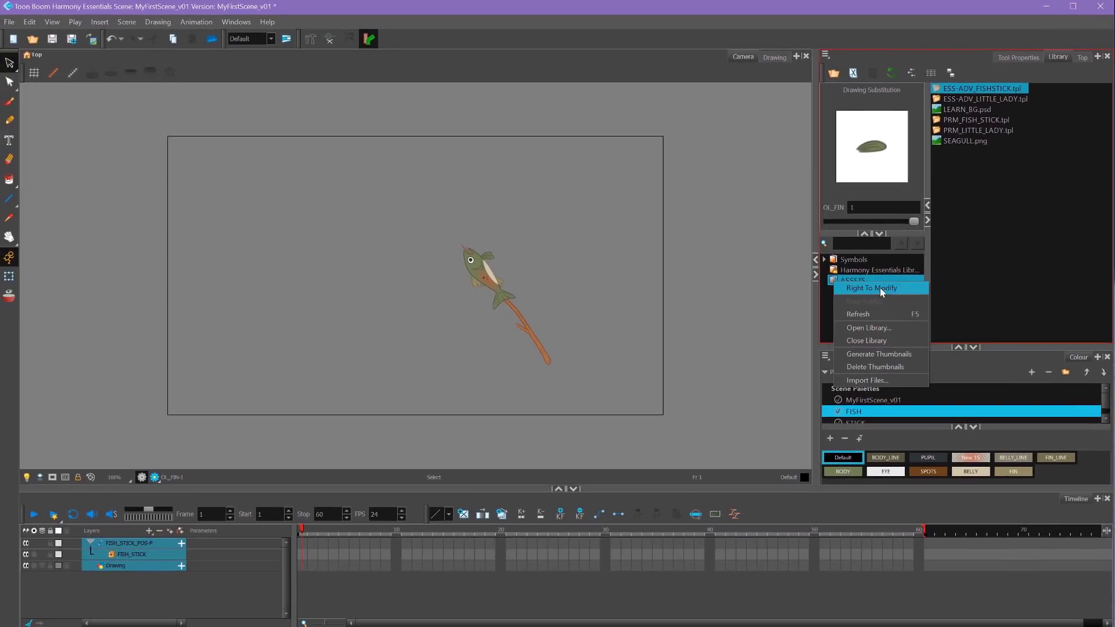
{"action": "left_click", "coordinate": [822, 350]}
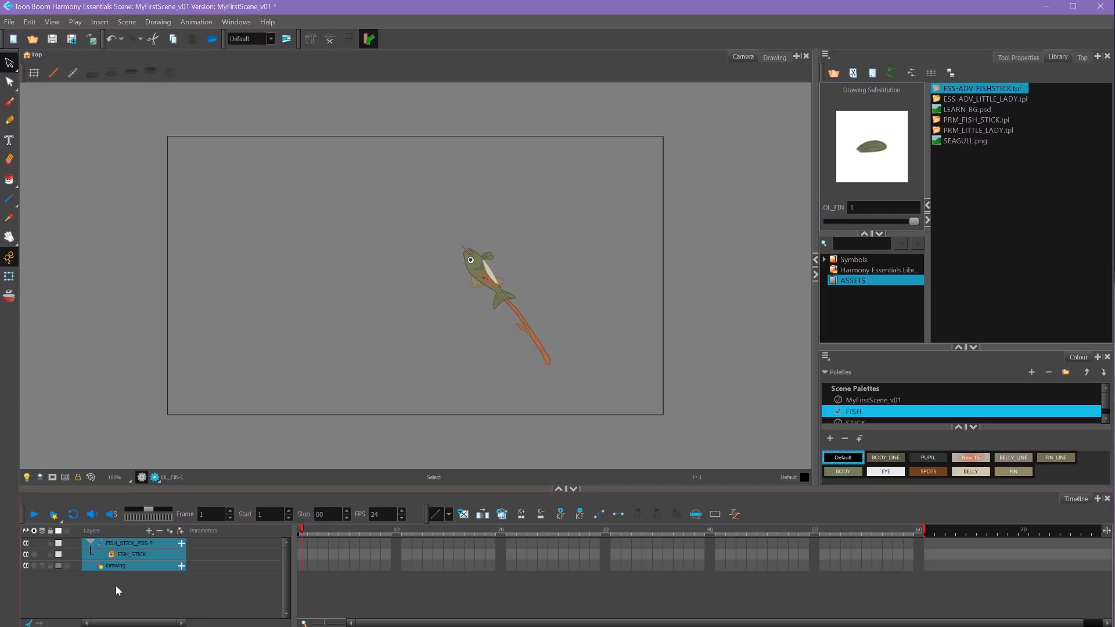
- Save the selected fish-stick layers into the ASSETS library as a template named EXAMPLE
{"action": "left_click_drag", "start_coordinate": [129, 543], "coordinate": [1005, 201]}
{"action": "type", "text": "EXAMPLE"}
{"action": "key", "text": "Return"}
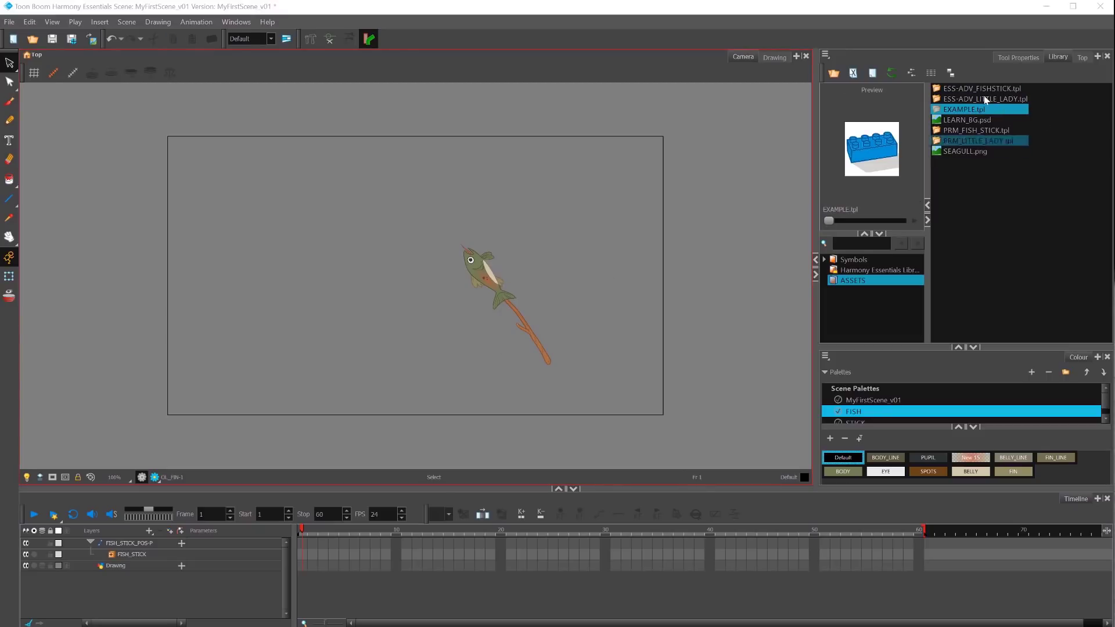
- Check the EXAMPLE template's folder on disk, then delete EXAMPLE.tpl from ASSETS
{"action": "double_click", "coordinate": [1016, 111]}
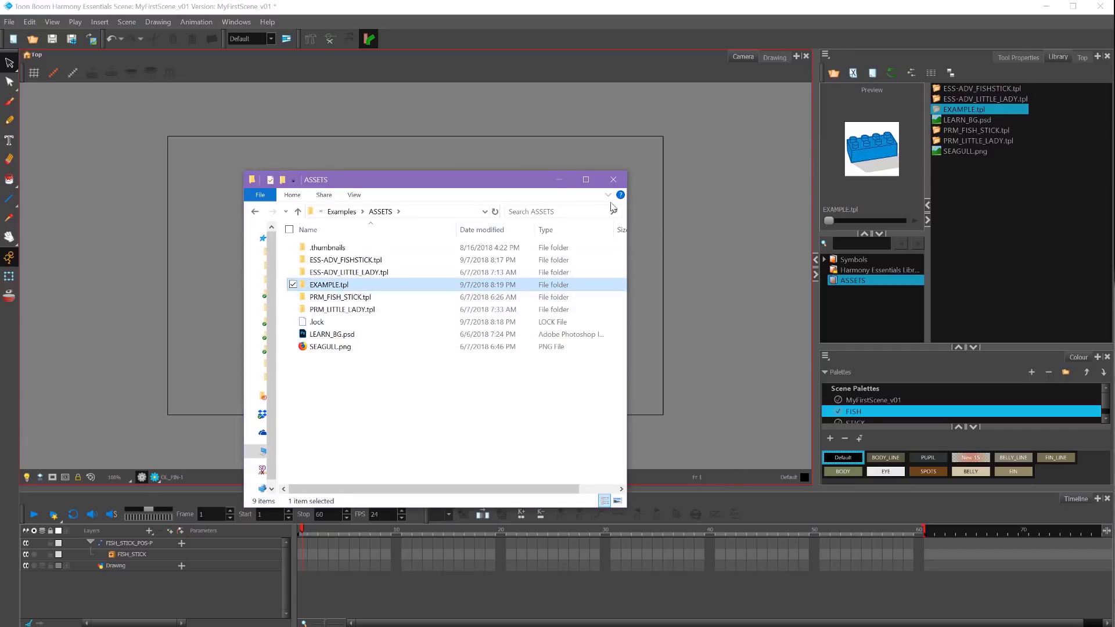
{"action": "left_click", "coordinate": [614, 180]}
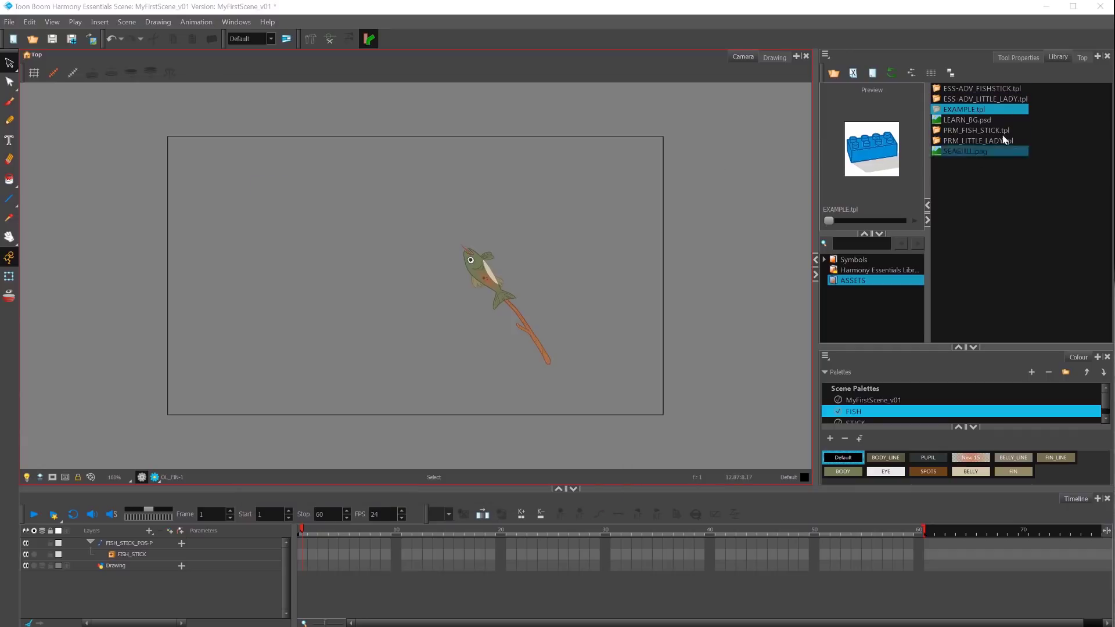
{"action": "right_click", "coordinate": [956, 113]}
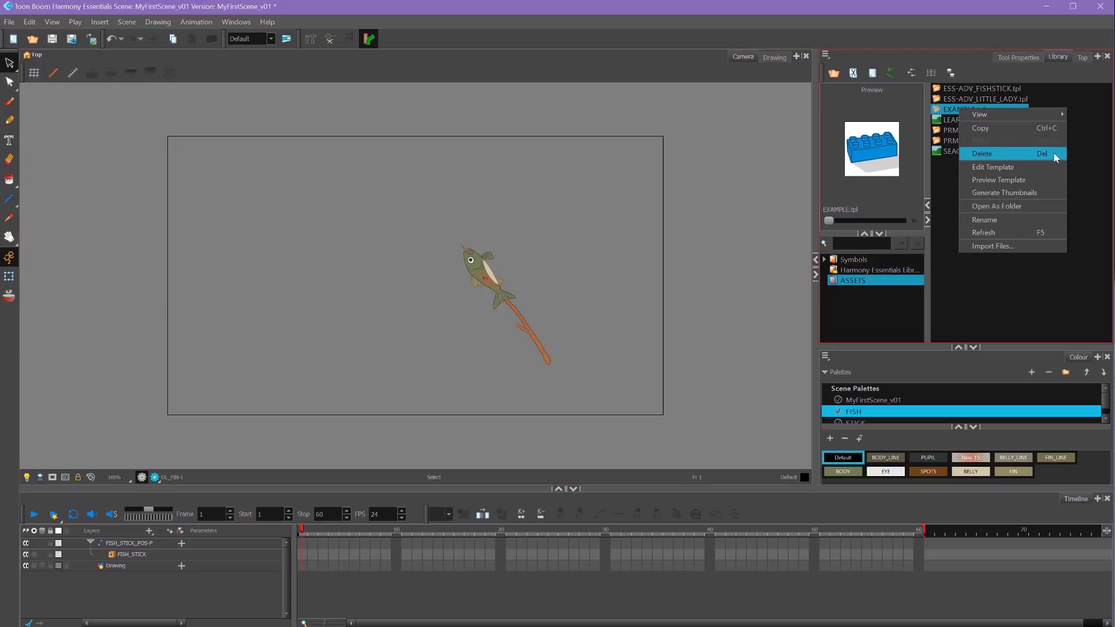
{"action": "left_click", "coordinate": [1045, 153]}
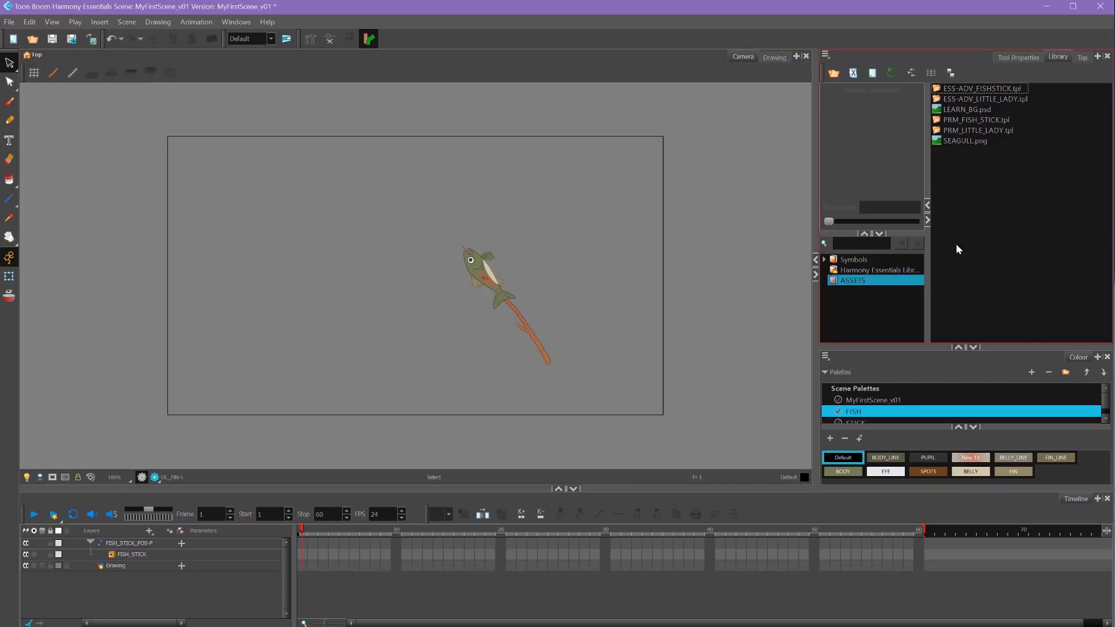
- Close the ASSETS library, leaving Symbols and Harmony Essentials Library, and dismiss the file window
{"action": "right_click", "coordinate": [840, 283]}
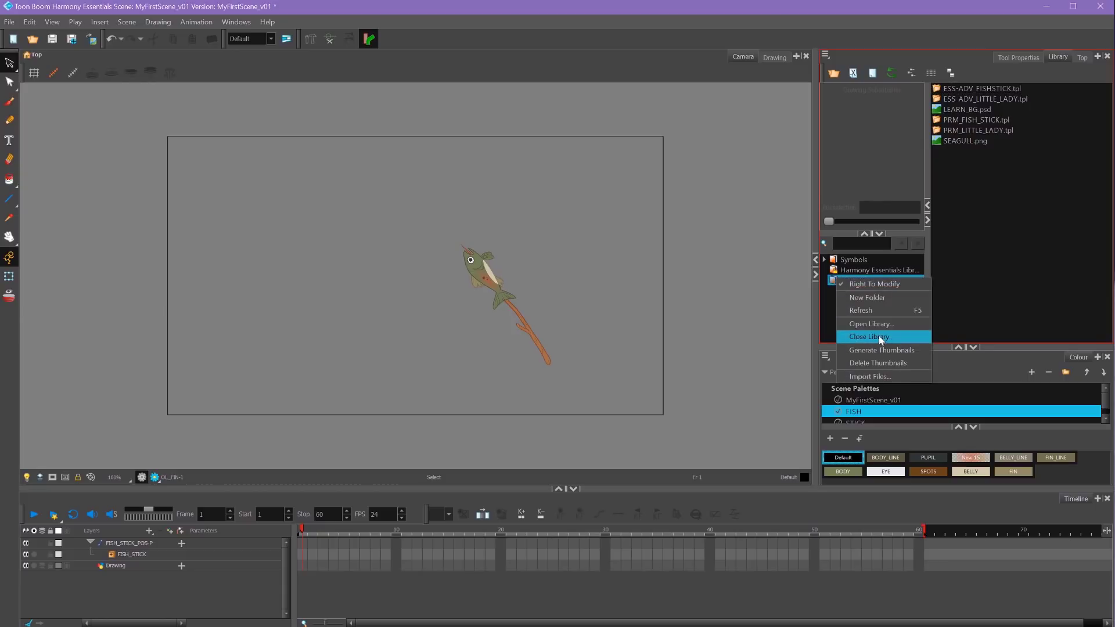
{"action": "left_click", "coordinate": [874, 336]}
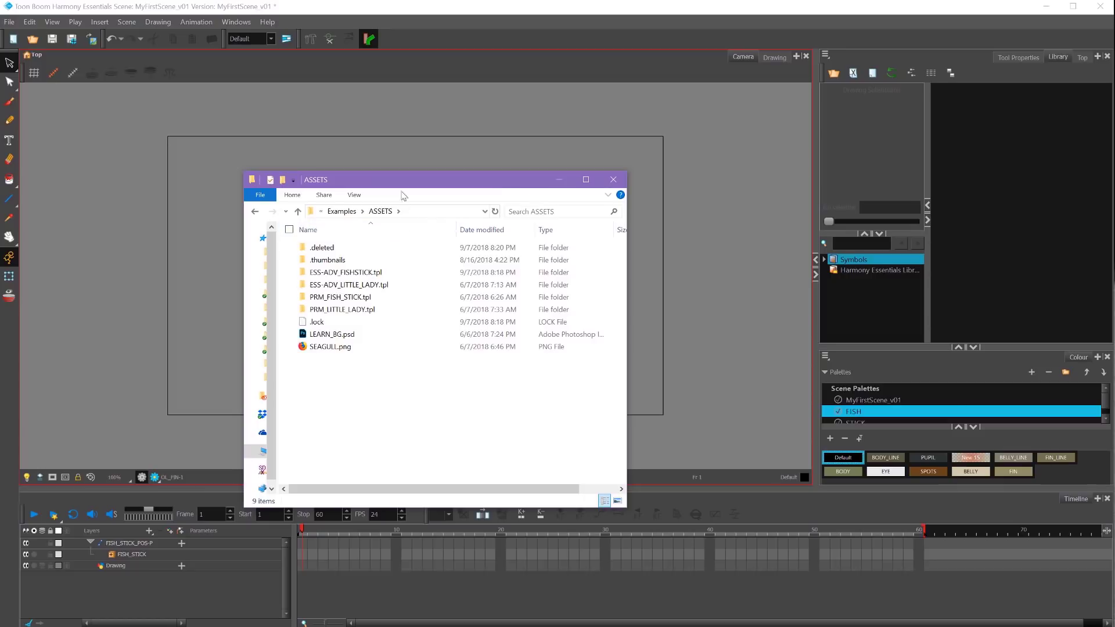
{"action": "left_click", "coordinate": [614, 179]}
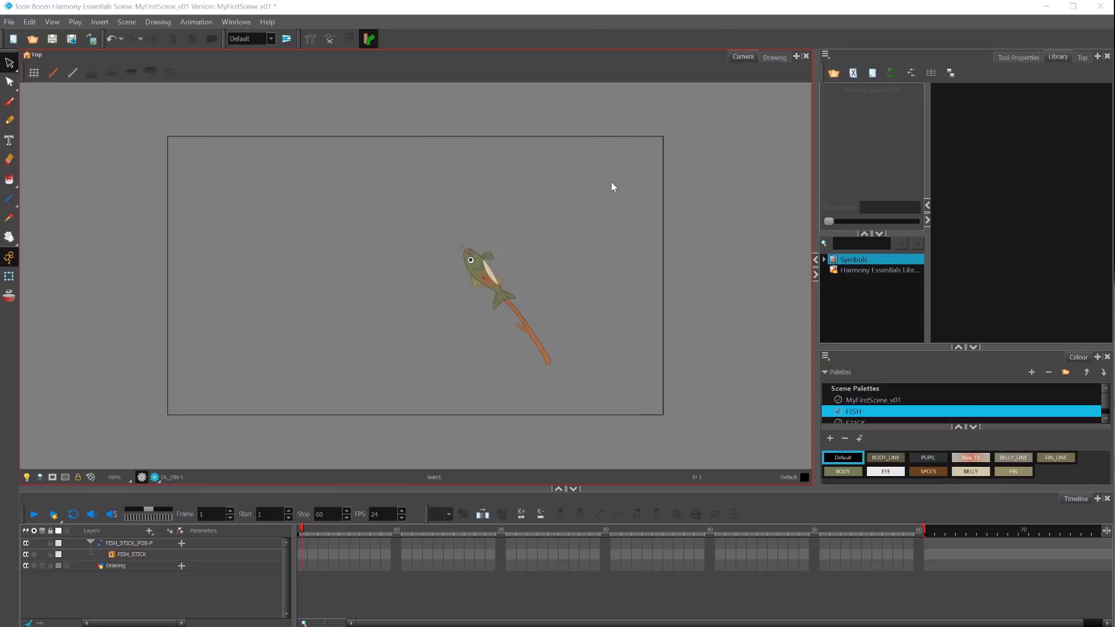